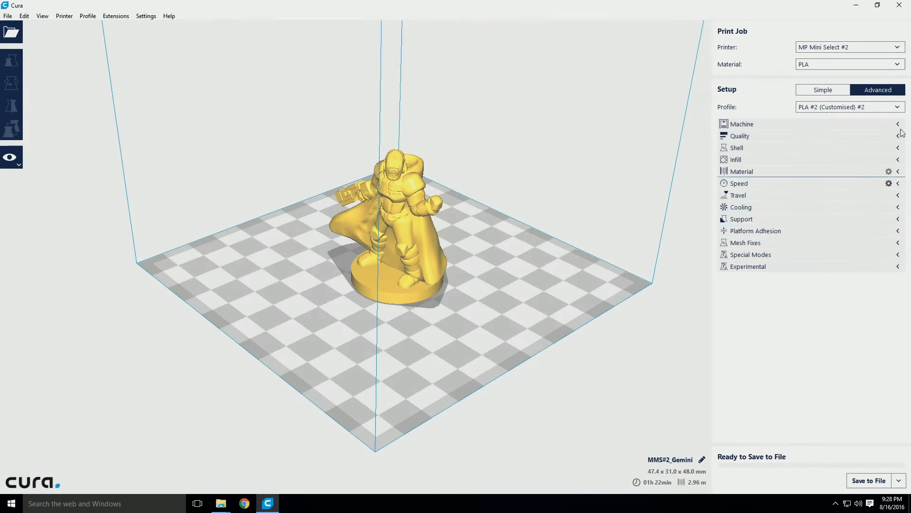
Examine the layer height and line width in the Quality settings and the nozzle diameter in the Machine settings.
click(899, 136)
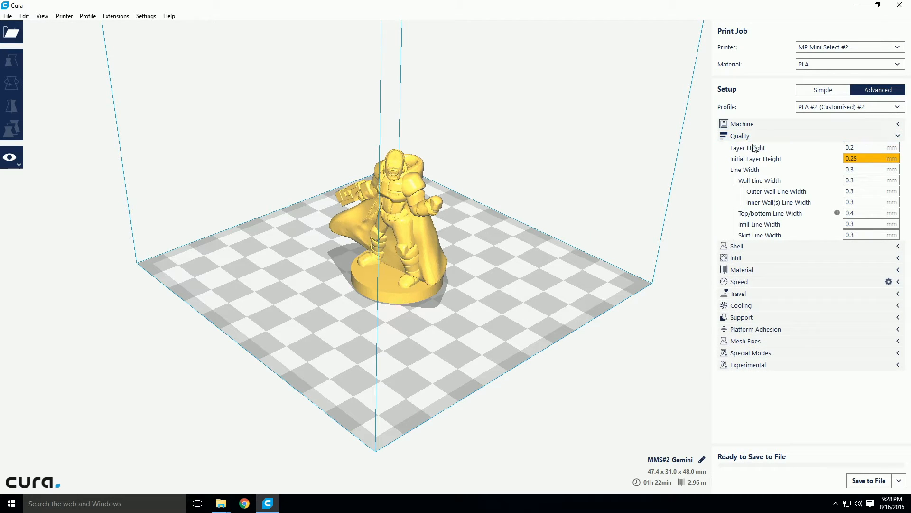
mouse_move(758, 151)
mouse_move(859, 169)
drag(858, 169, 850, 169)
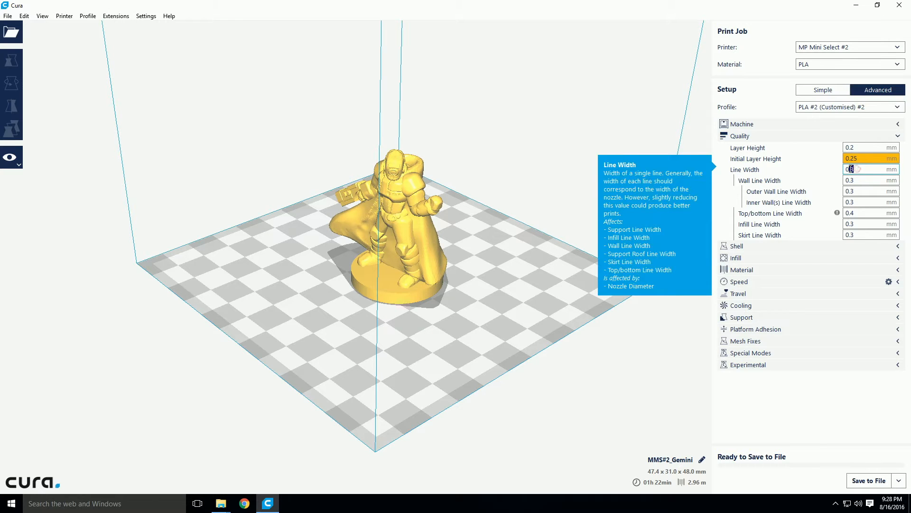
click(898, 124)
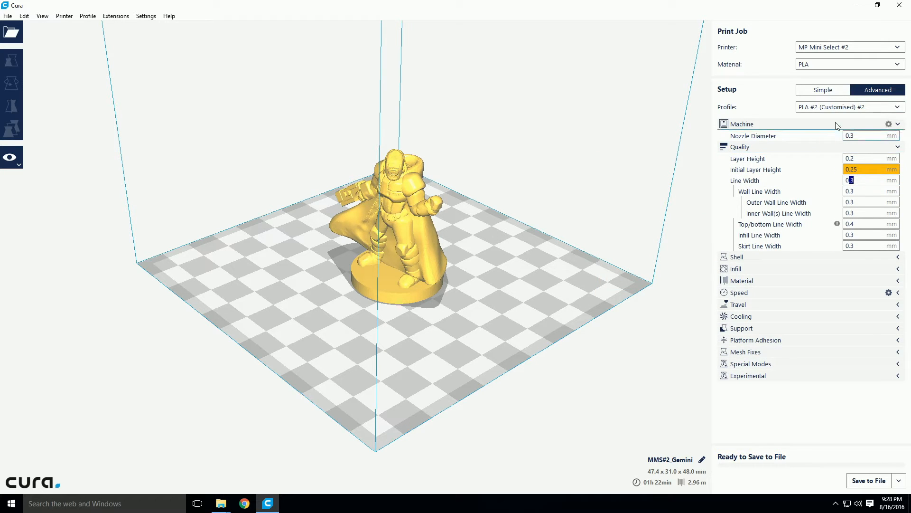
click(898, 124)
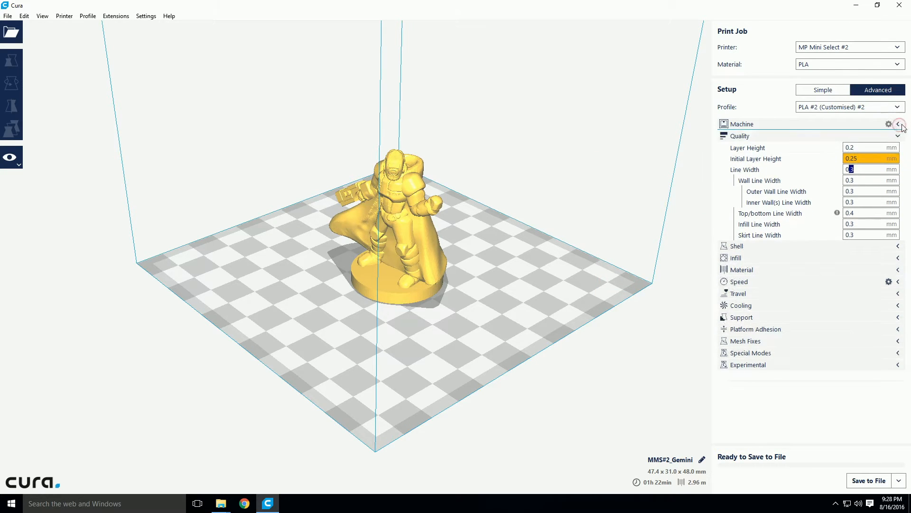
Review the wall and top/bottom line widths, recheck the machine's nozzle diameter, and collapse the Quality settings.
click(871, 181)
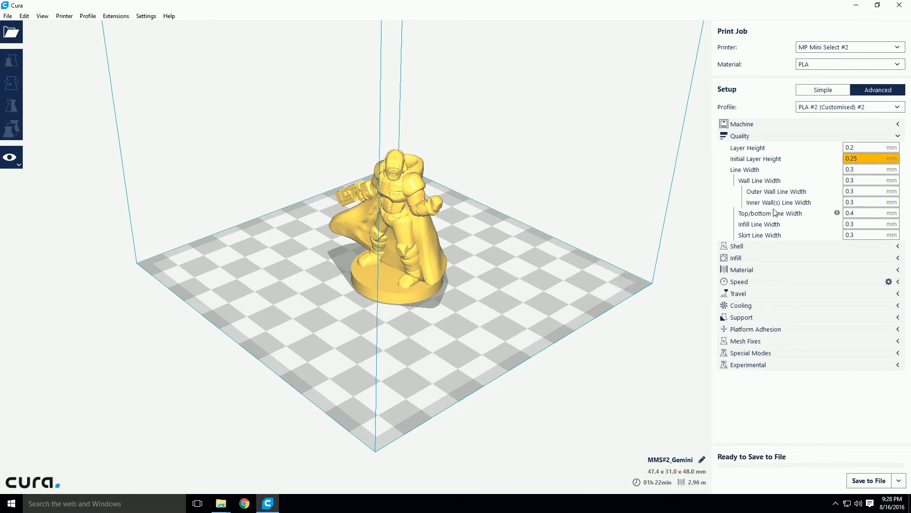
double_click(857, 213)
click(853, 214)
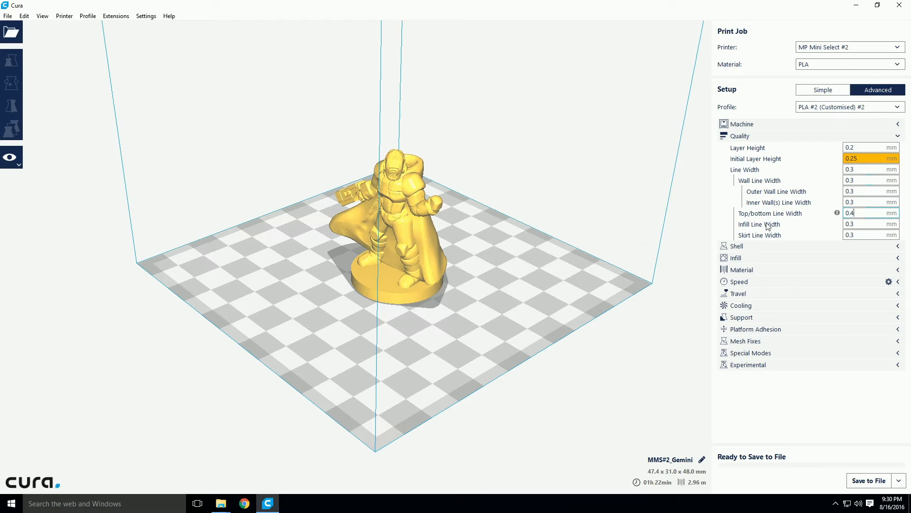
click(862, 181)
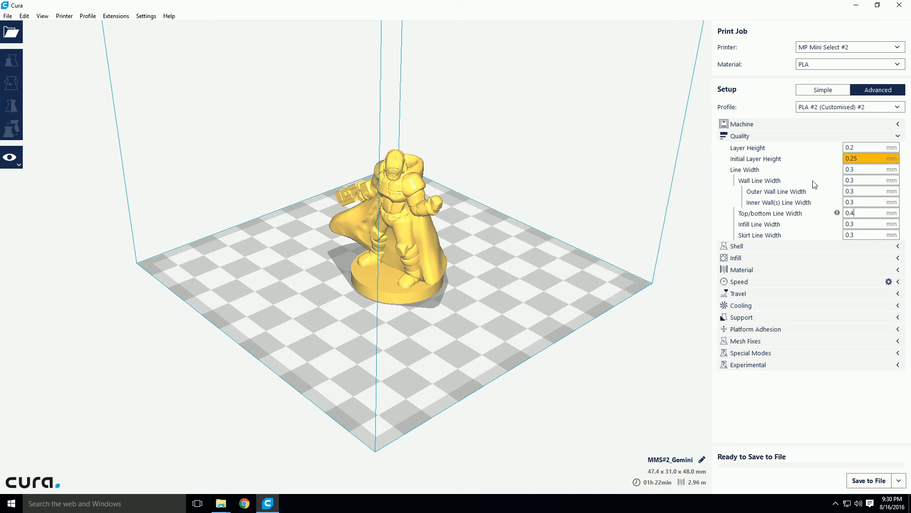
click(901, 125)
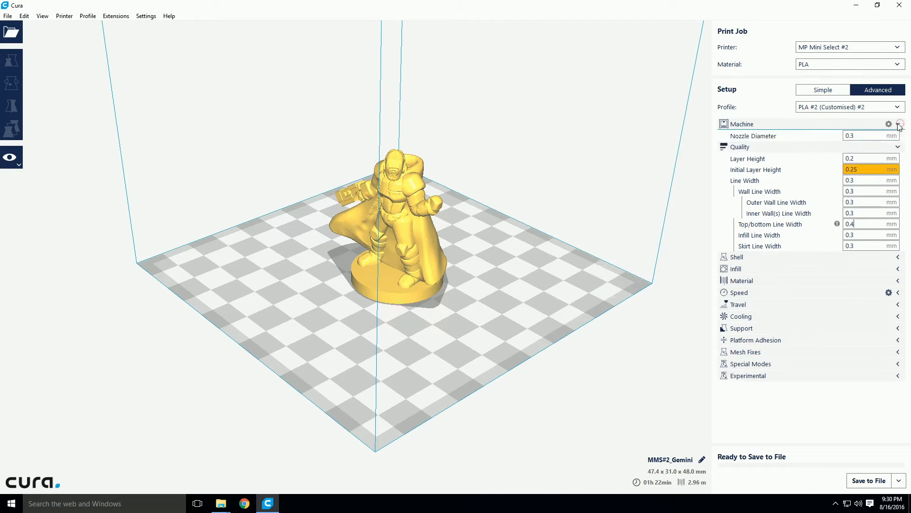
click(901, 125)
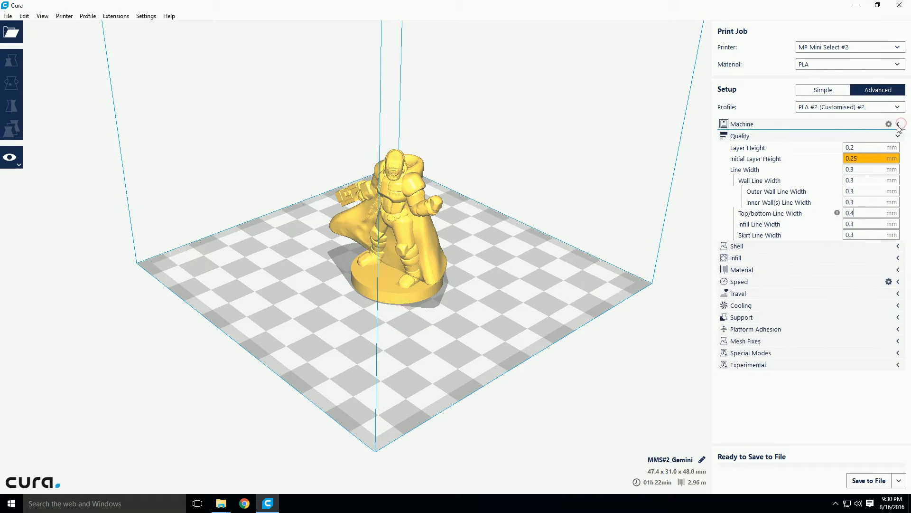
mouse_move(865, 169)
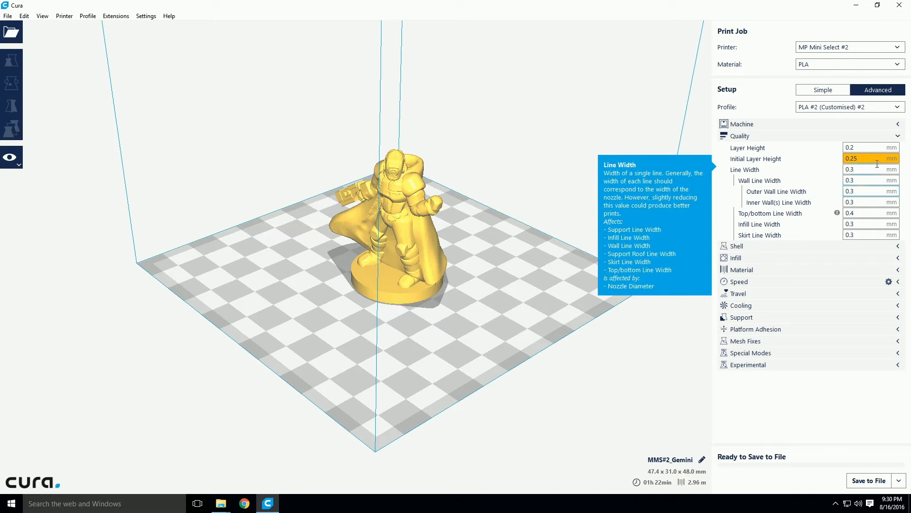
click(898, 135)
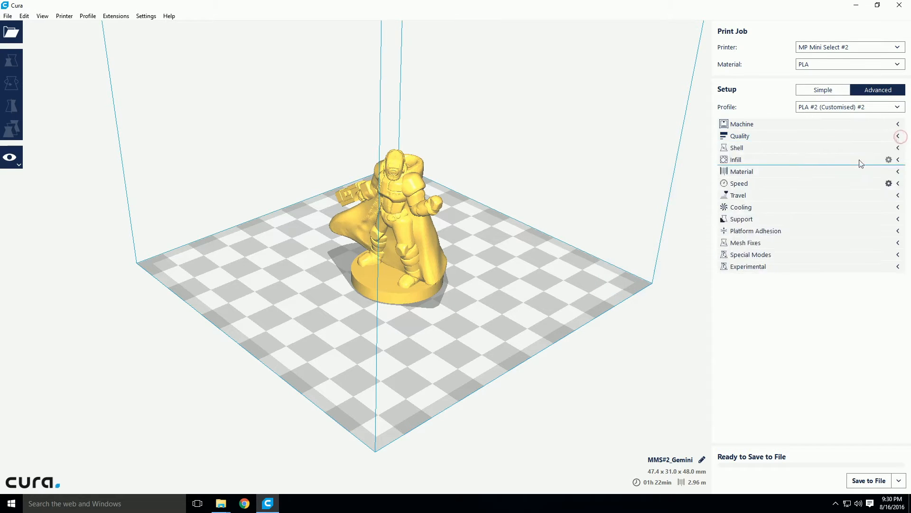
Expand the Shell settings and show the figurine in the Layers view mode.
click(898, 148)
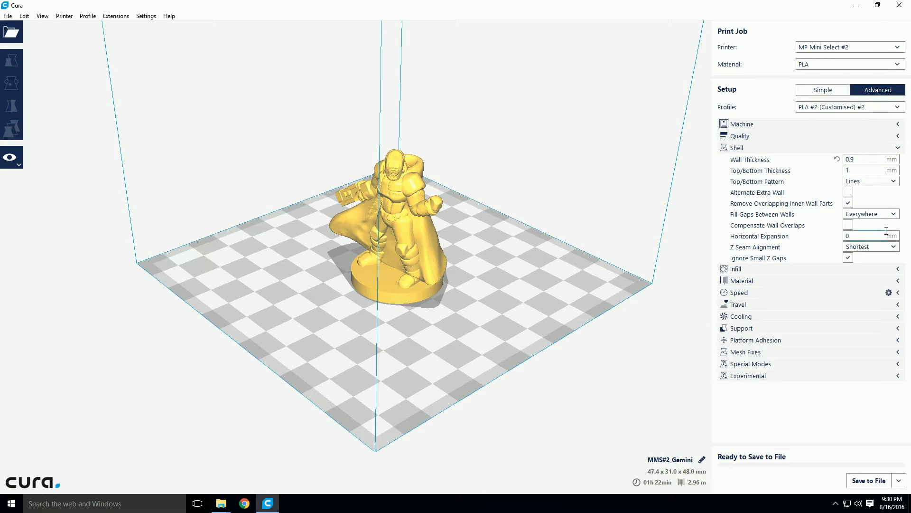
mouse_move(859, 160)
click(414, 235)
click(5, 160)
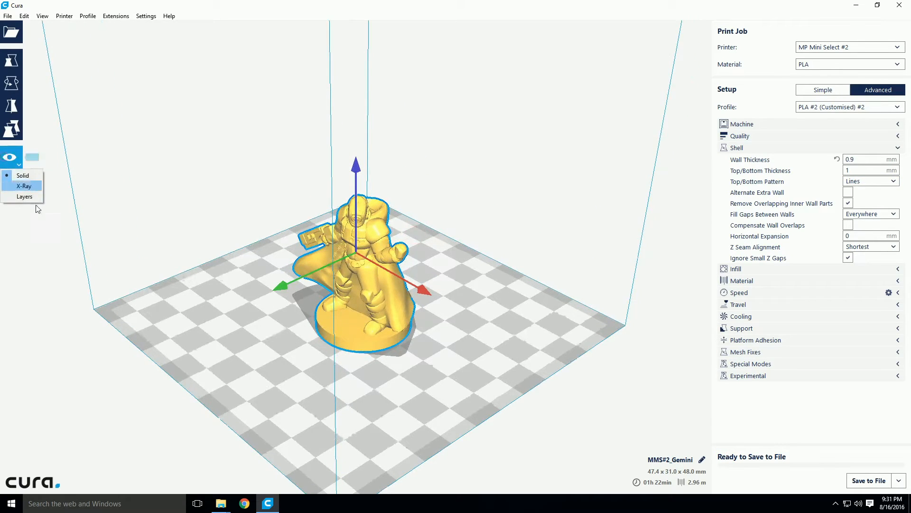
click(19, 195)
click(512, 317)
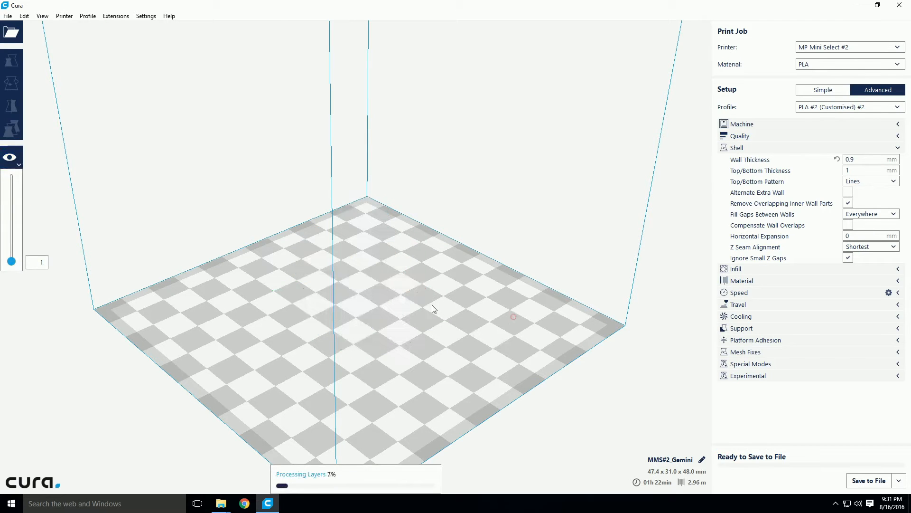
right_drag(436, 295, 426, 325)
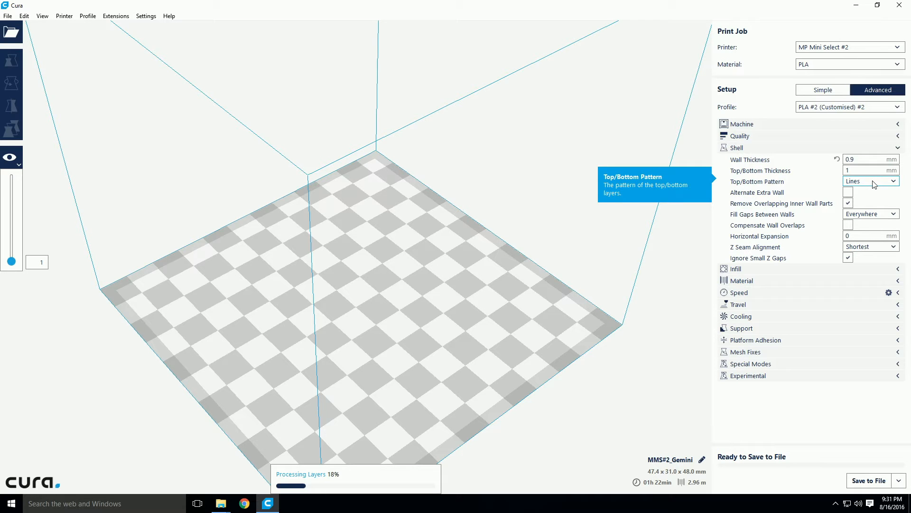
Check the layer height in the Quality settings and collapse that section again.
click(899, 137)
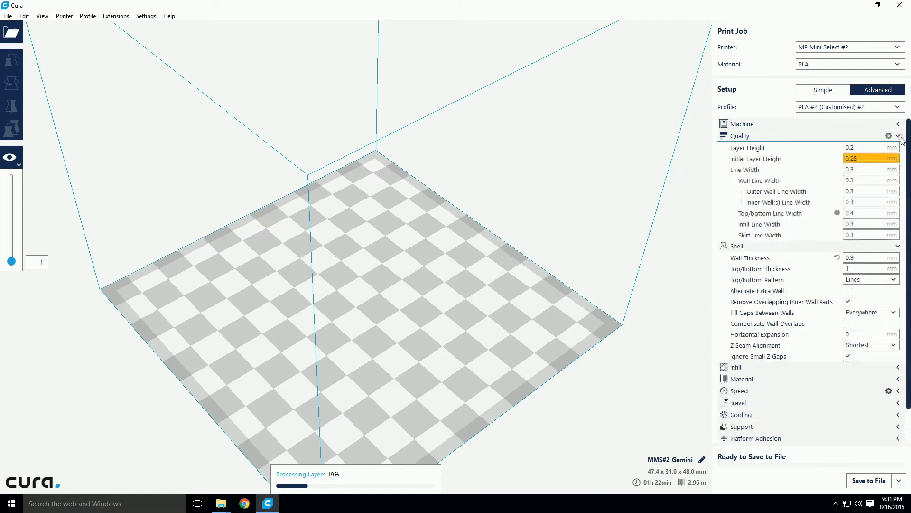
double_click(852, 147)
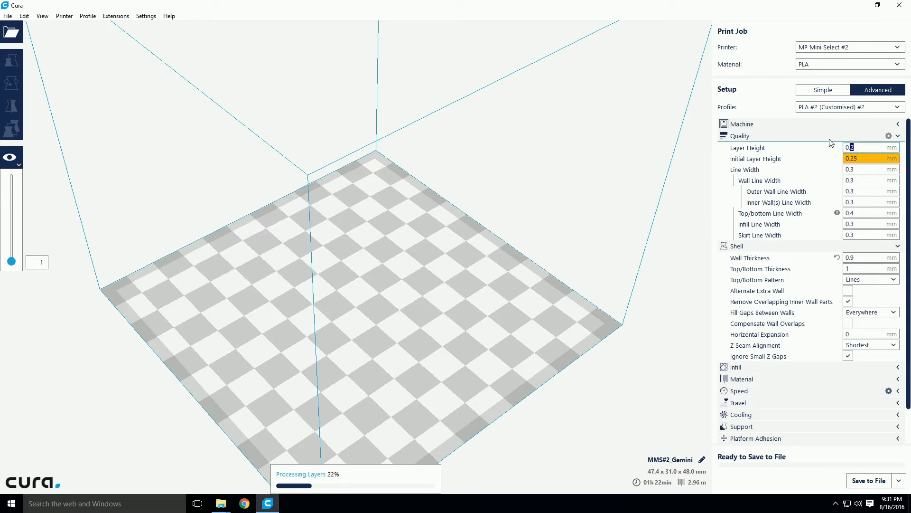
click(899, 137)
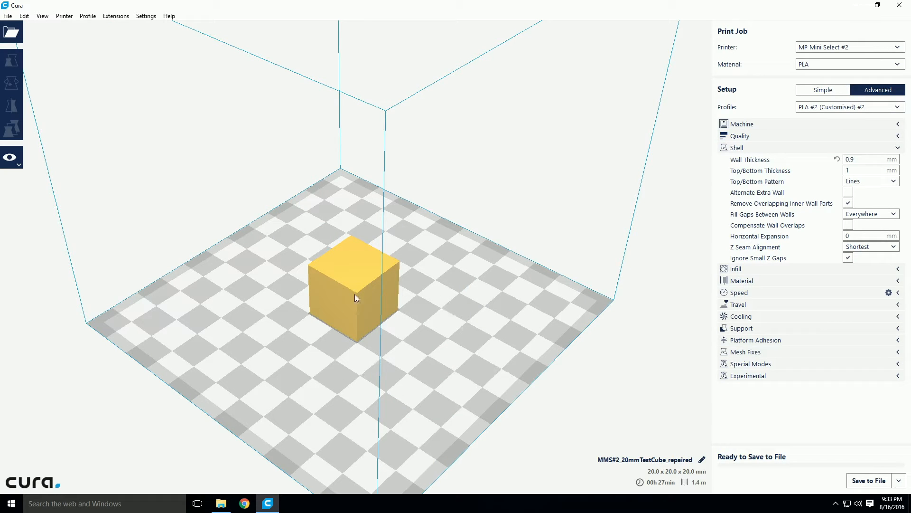
Show the 20 mm test cube in the Layers view mode, zoomed in on its first layer and deselected.
click(346, 276)
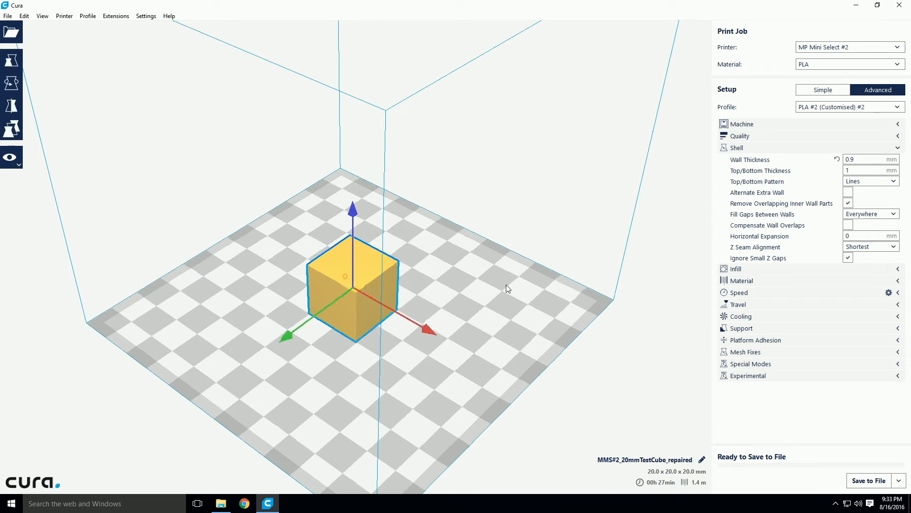
click(11, 157)
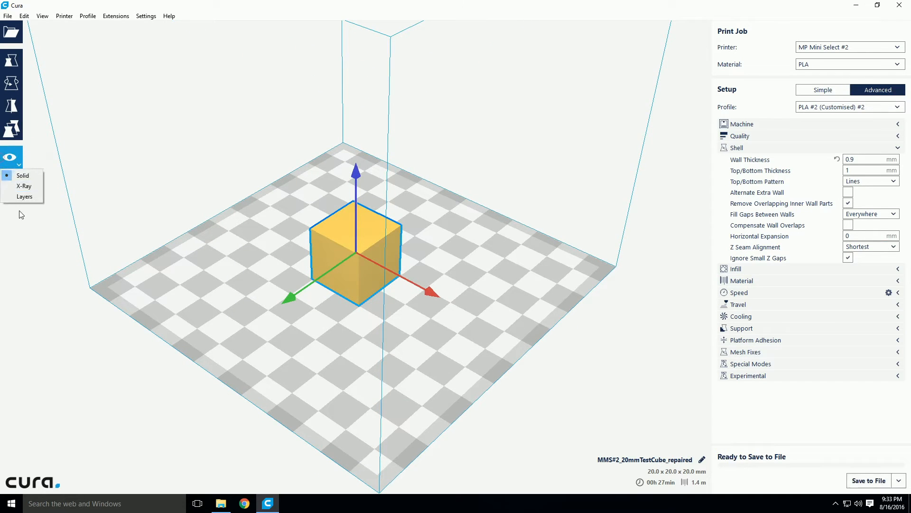
click(23, 196)
scroll(342, 423, up, 5)
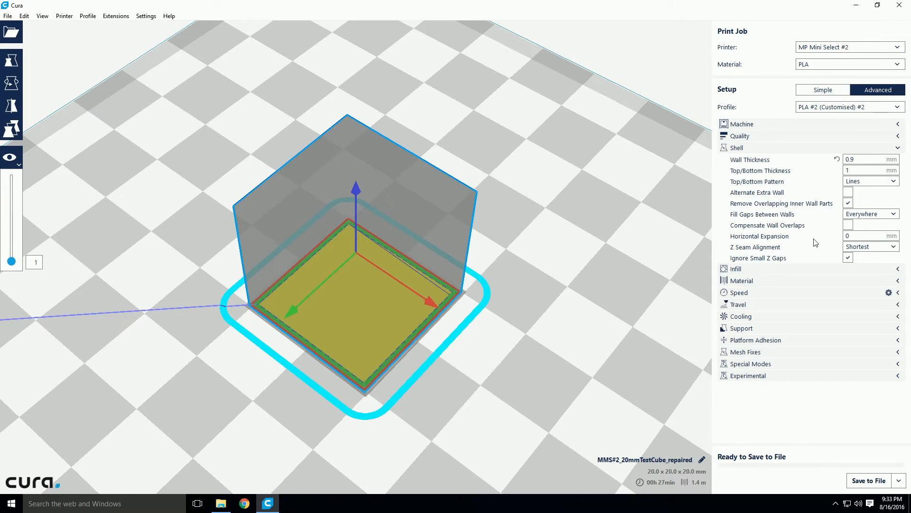
click(521, 315)
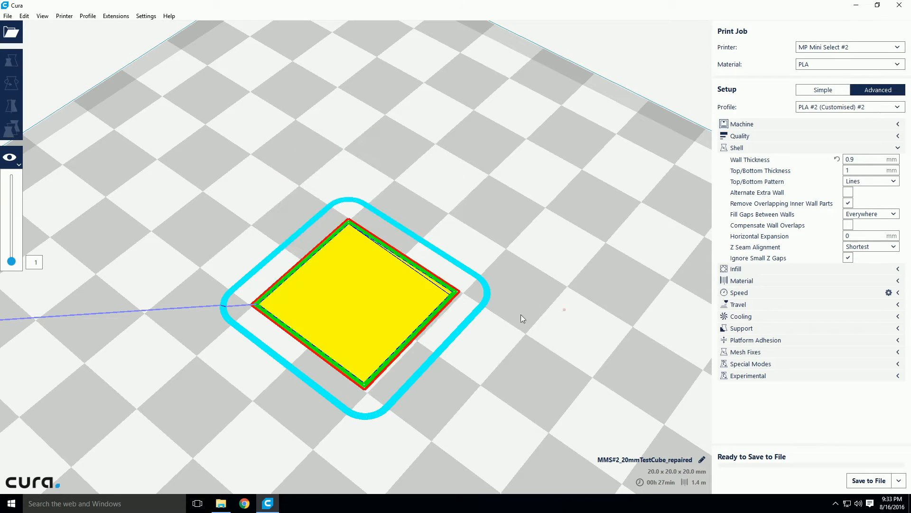
Choose Lines as the top/bottom pattern and Everywhere for filling gaps between walls.
click(896, 180)
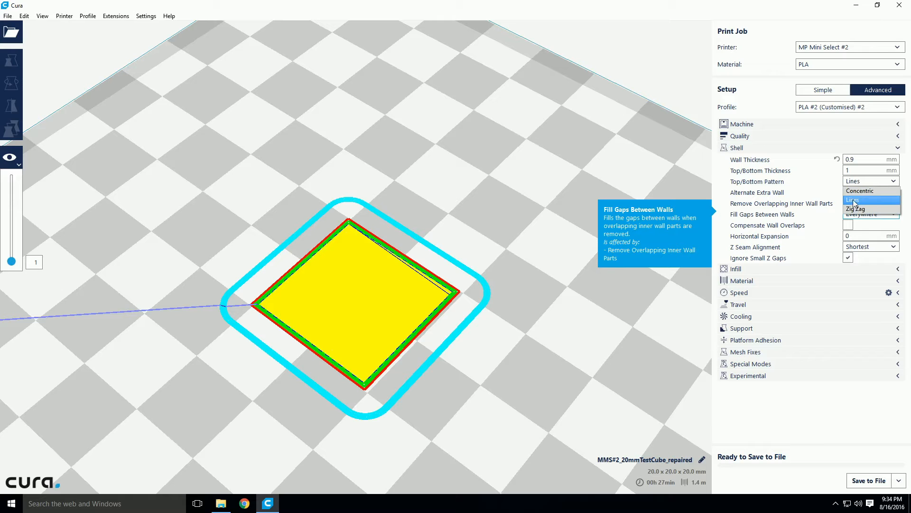
click(854, 201)
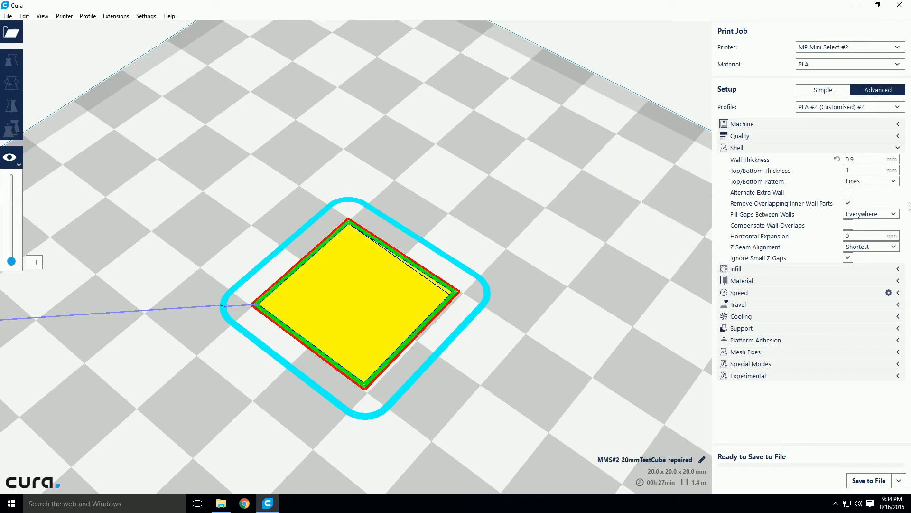
mouse_move(766, 194)
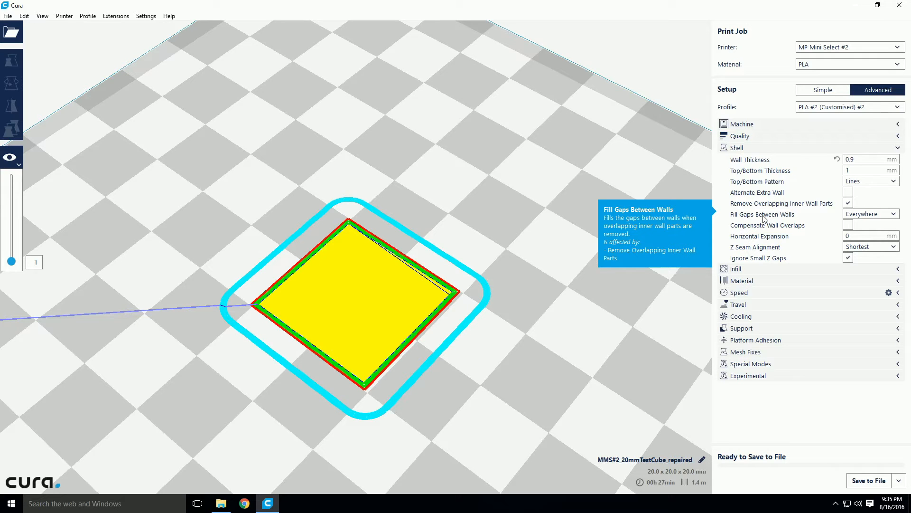
click(874, 215)
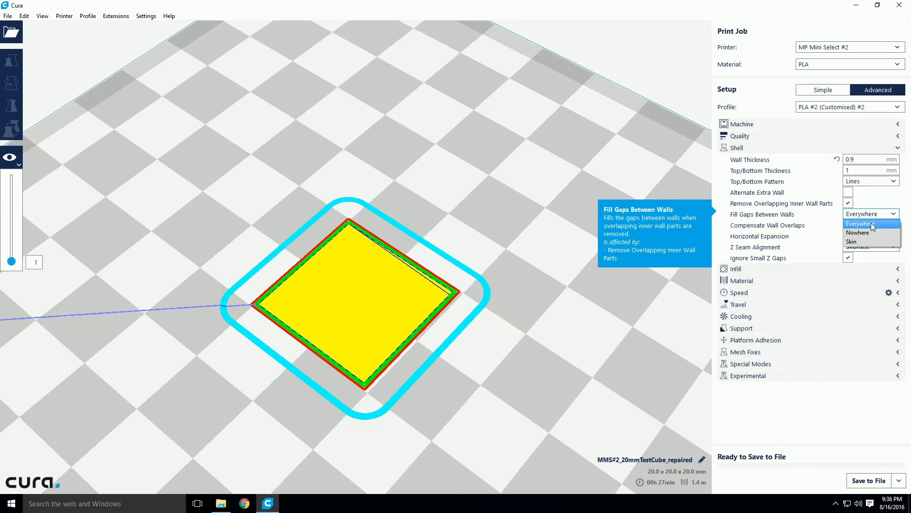
click(873, 224)
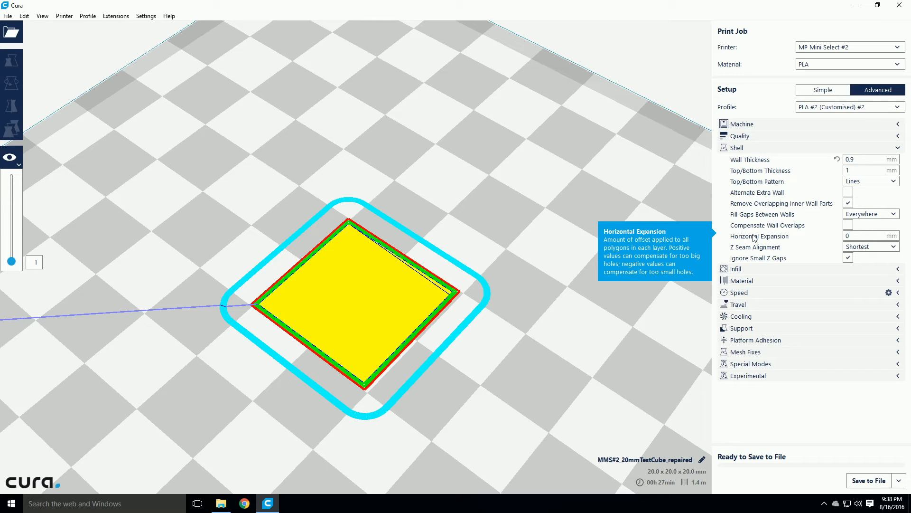
Choose Shortest as the Z seam alignment and keep Ignore Small Z Gaps enabled.
mouse_move(738, 246)
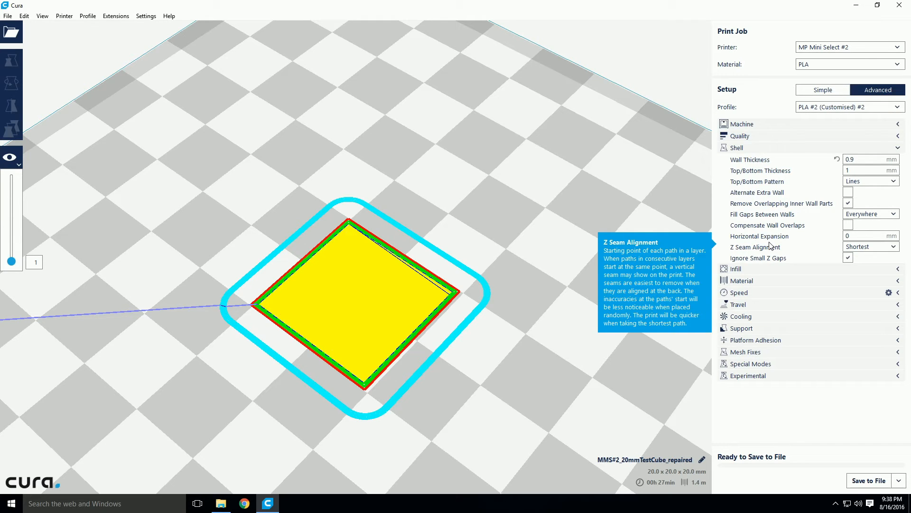
click(897, 247)
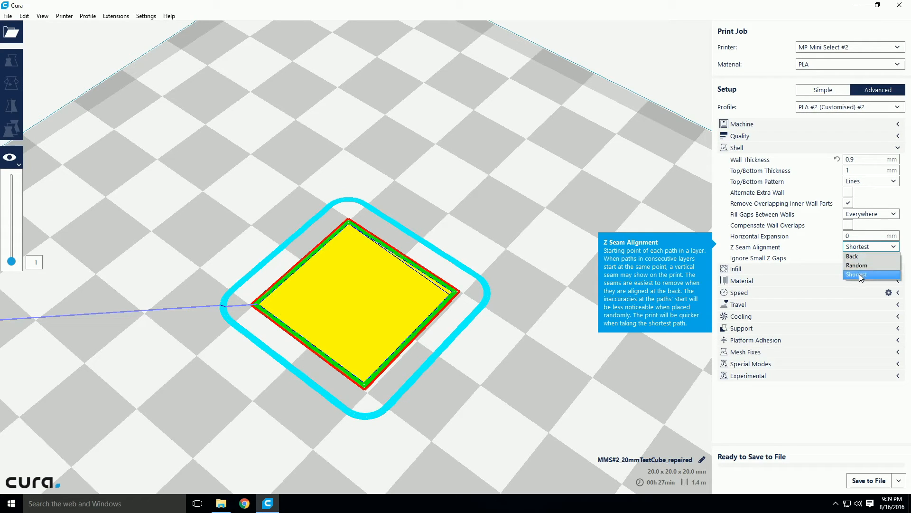
click(860, 275)
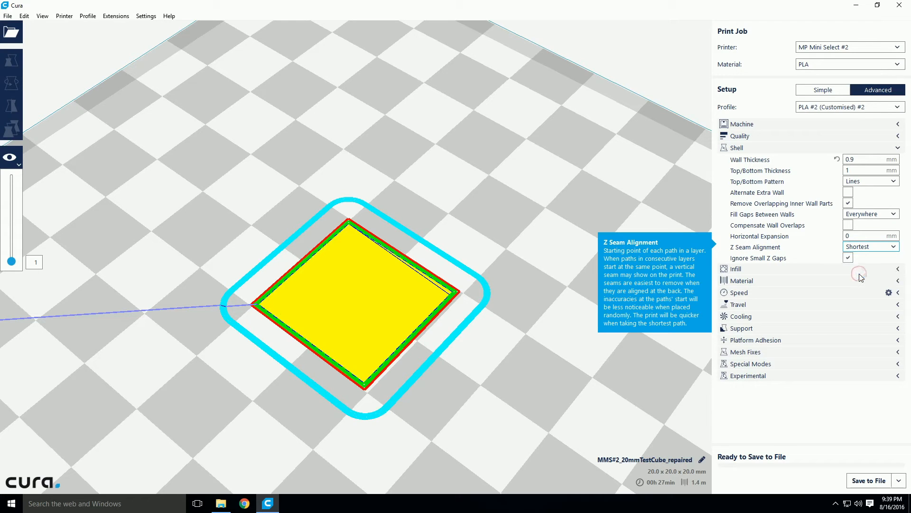
click(849, 257)
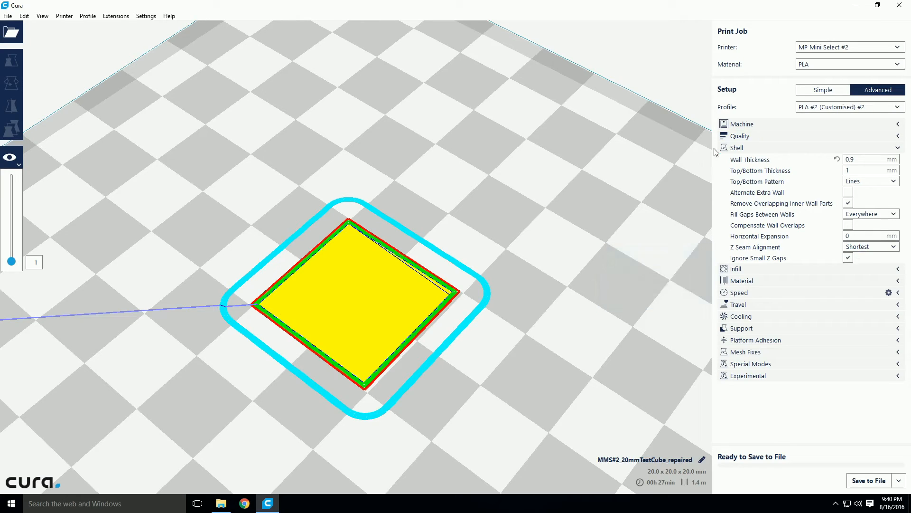
Collapse the Shell settings, expand the Infill settings and select the Infill Density value.
click(888, 148)
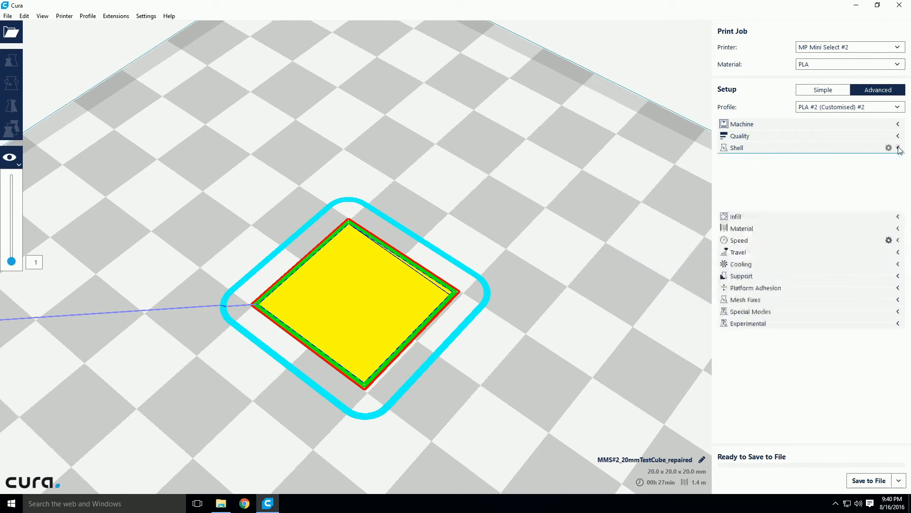
click(886, 161)
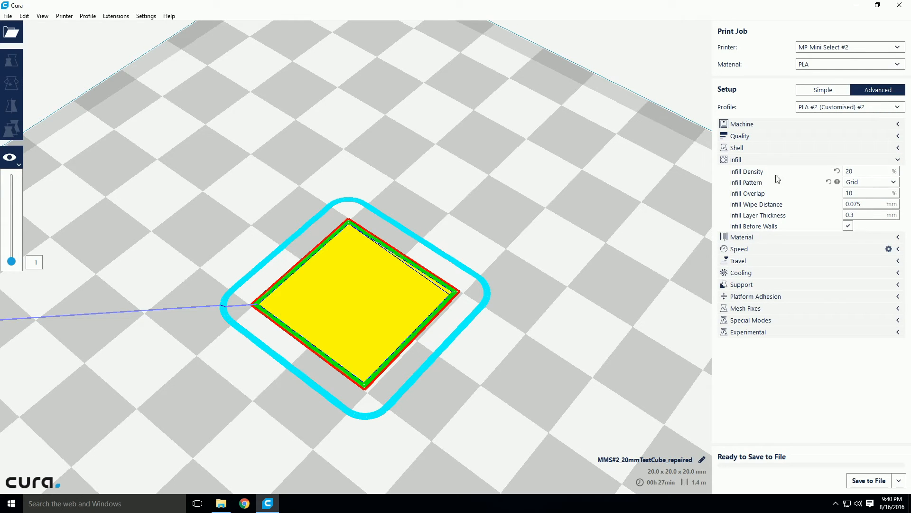
mouse_move(738, 169)
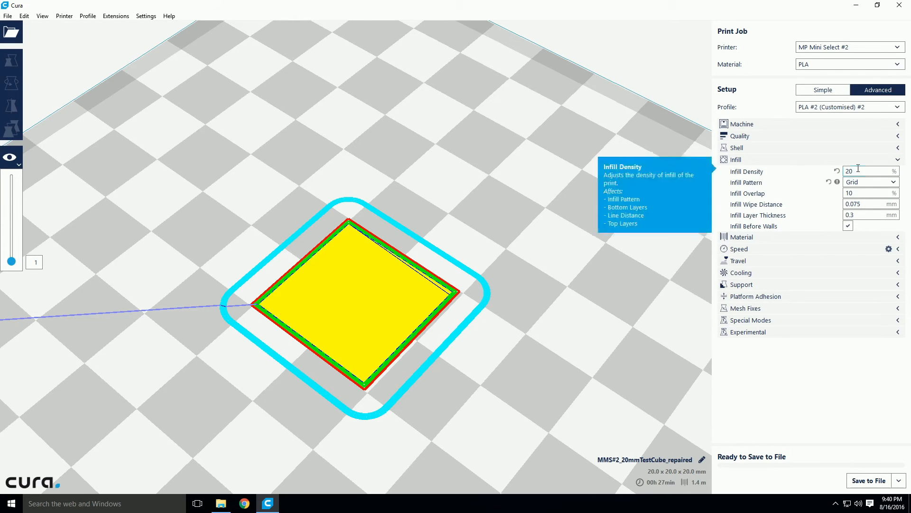
click(843, 171)
double_click(844, 171)
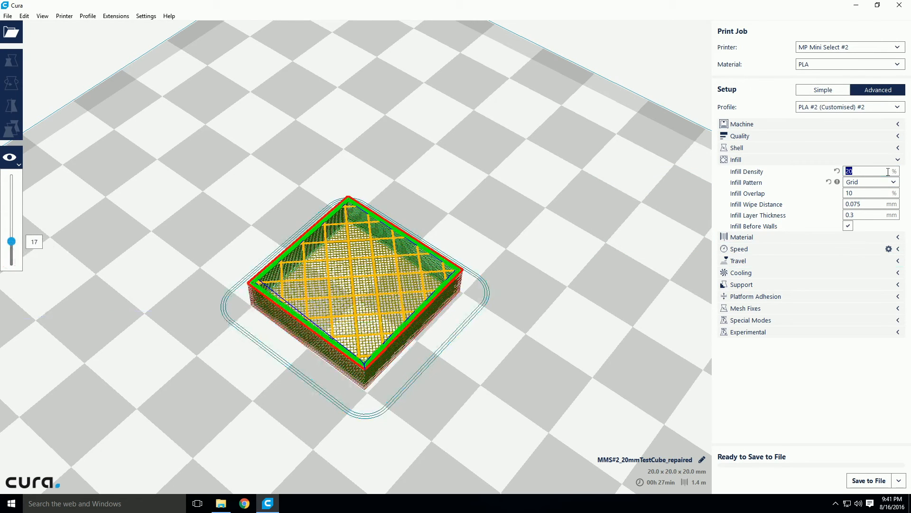
Preview the Concentric infill pattern on the test cube and switch back to Grid.
click(895, 185)
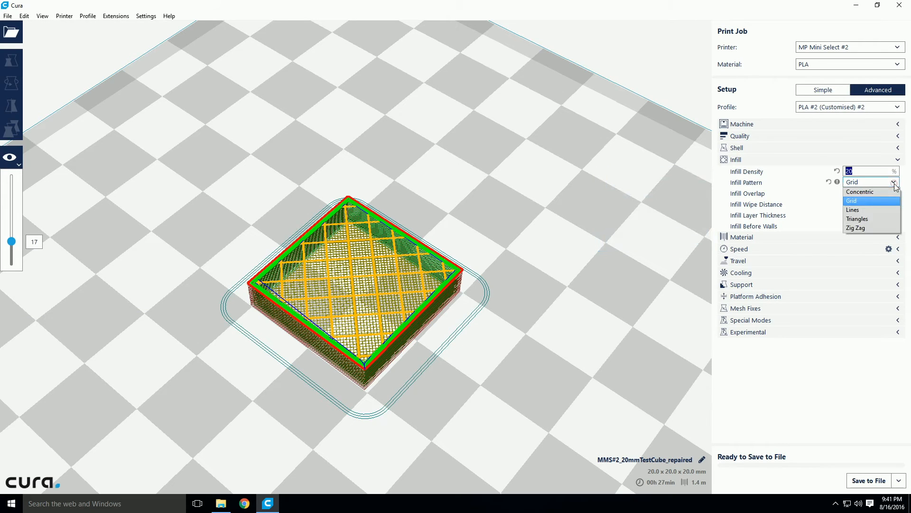
click(891, 192)
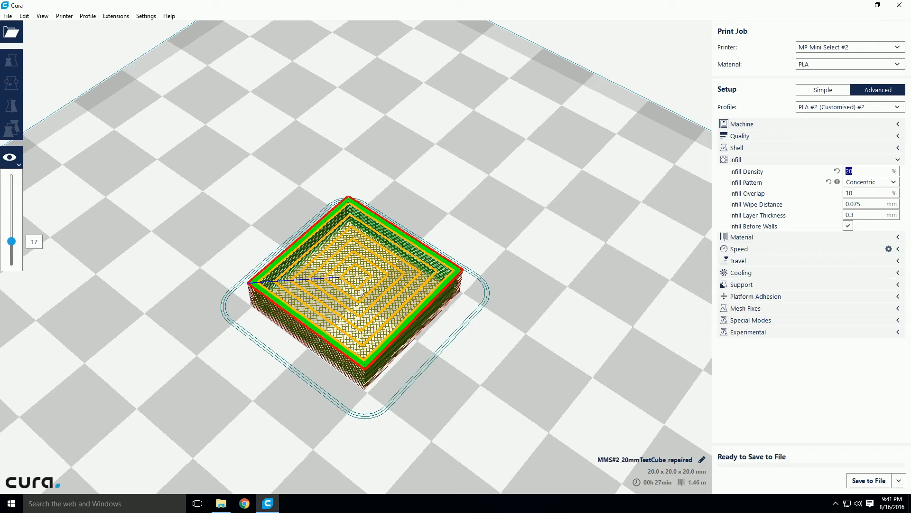
click(870, 181)
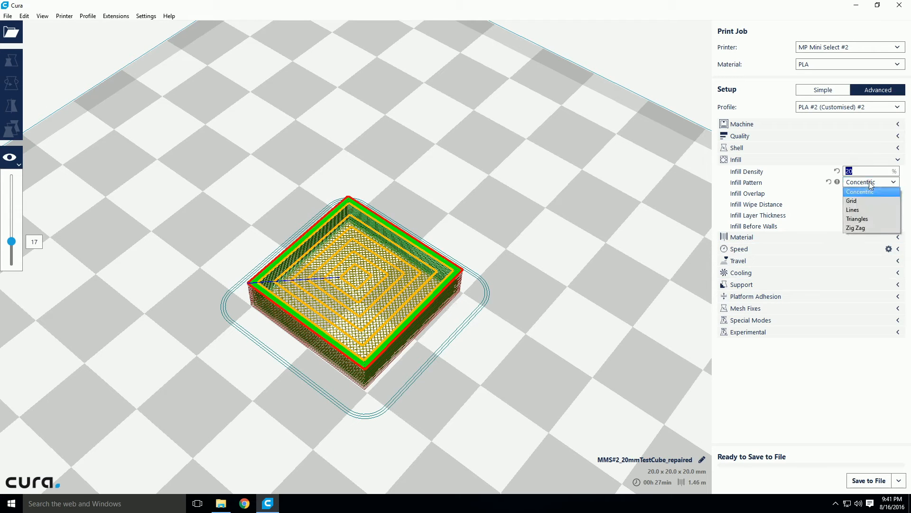
click(865, 204)
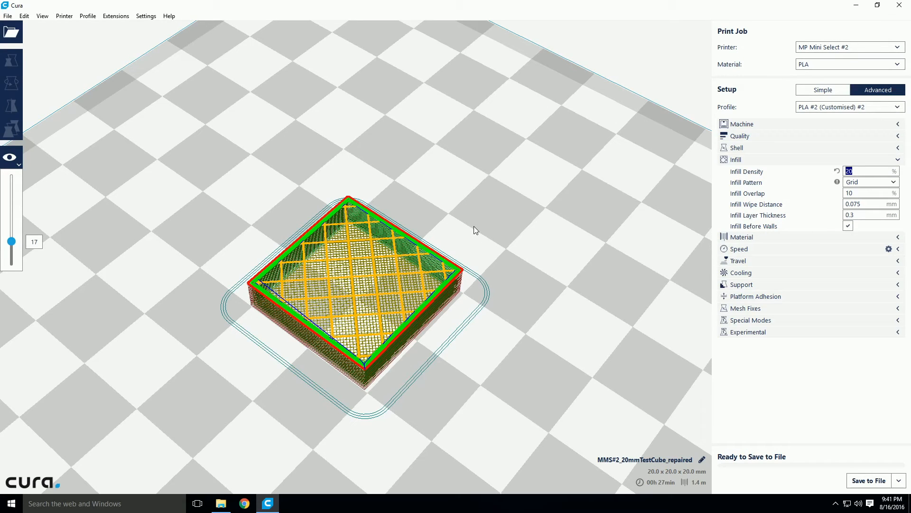
Preview the Lines infill pattern on the test cube, followed by the Triangles pattern.
click(885, 185)
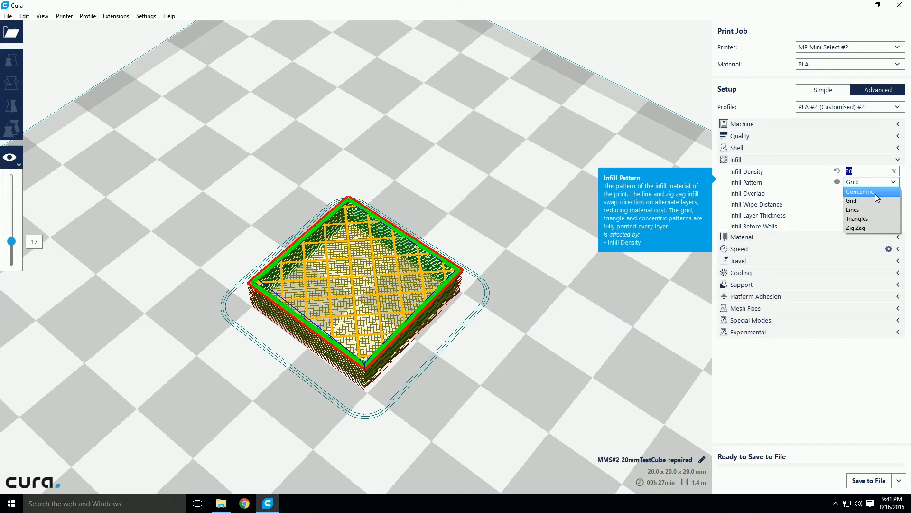
click(864, 209)
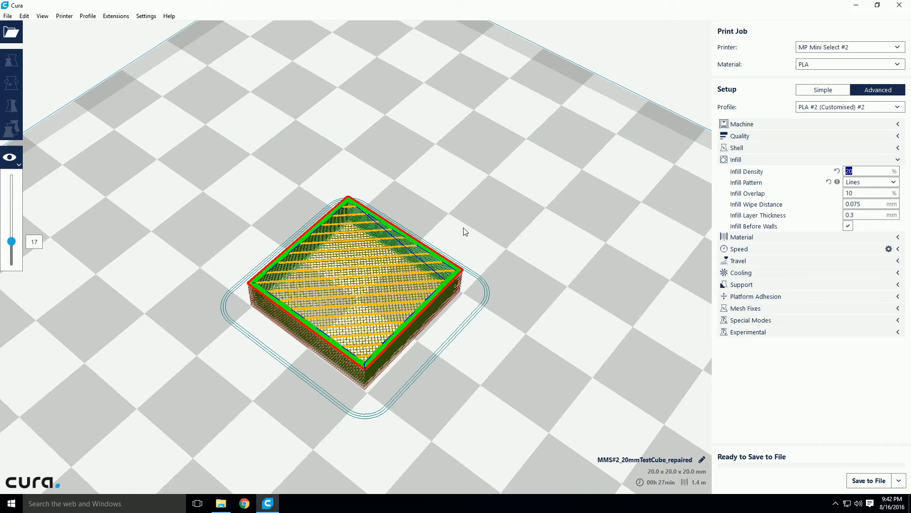
click(882, 182)
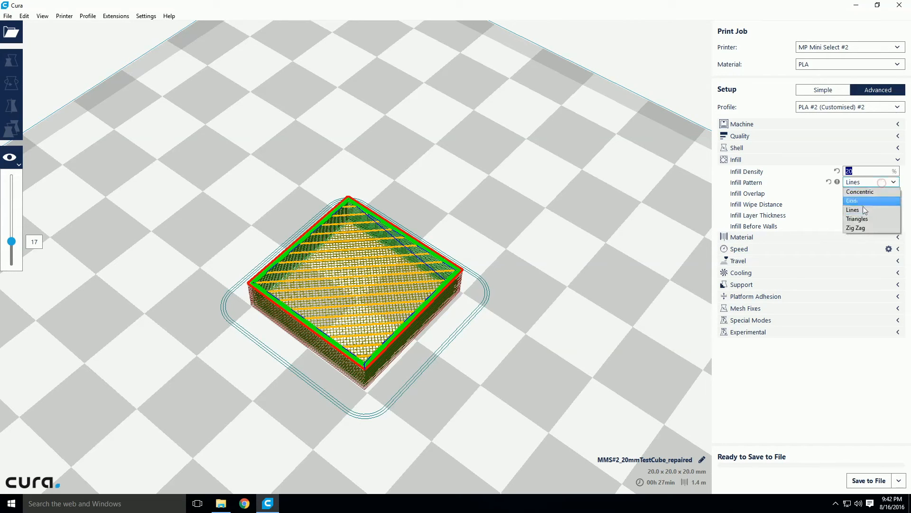
click(857, 219)
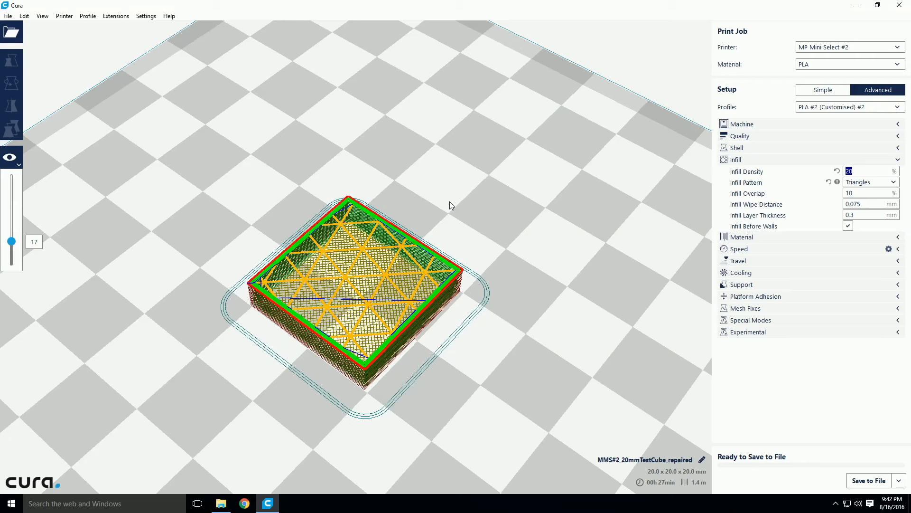
scroll(553, 185, down, 5)
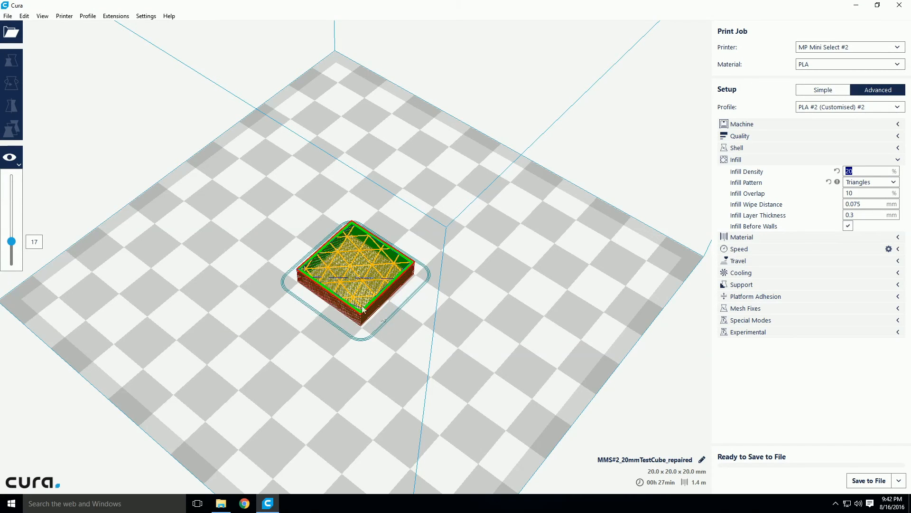
scroll(335, 310, up, 5)
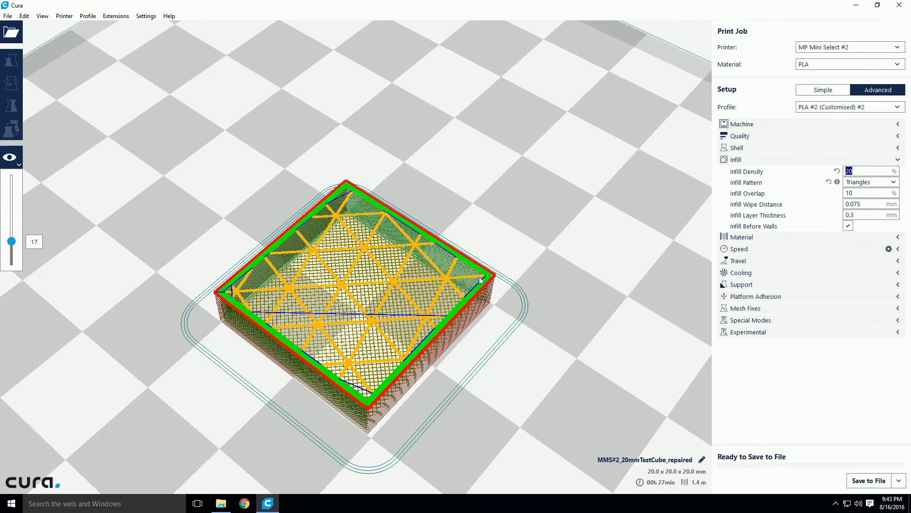
scroll(520, 187, down, 3)
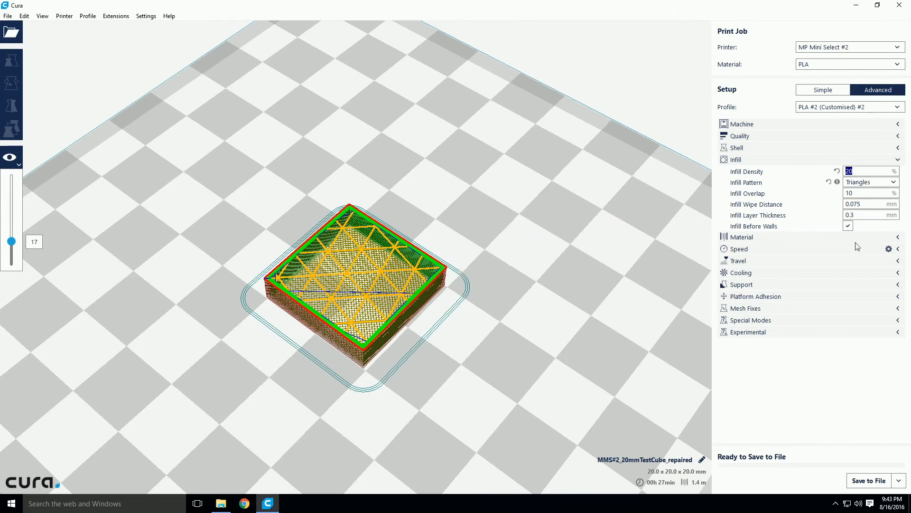
Preview the Zig Zag infill pattern and examine its lines up close on the test cube.
click(864, 183)
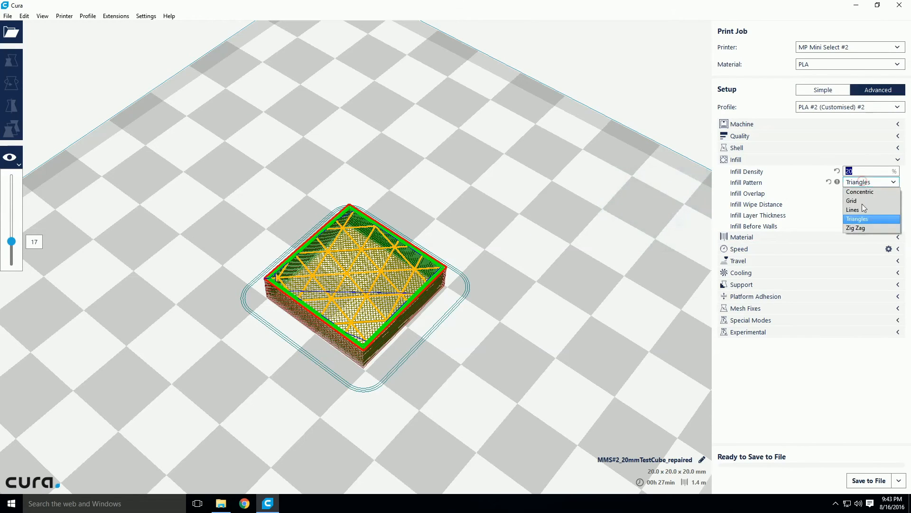
click(853, 226)
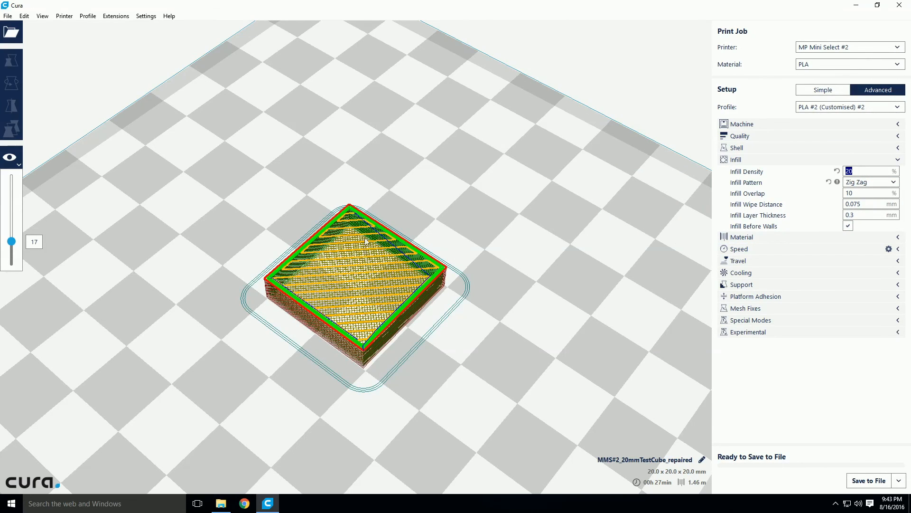
scroll(378, 239, up, 5)
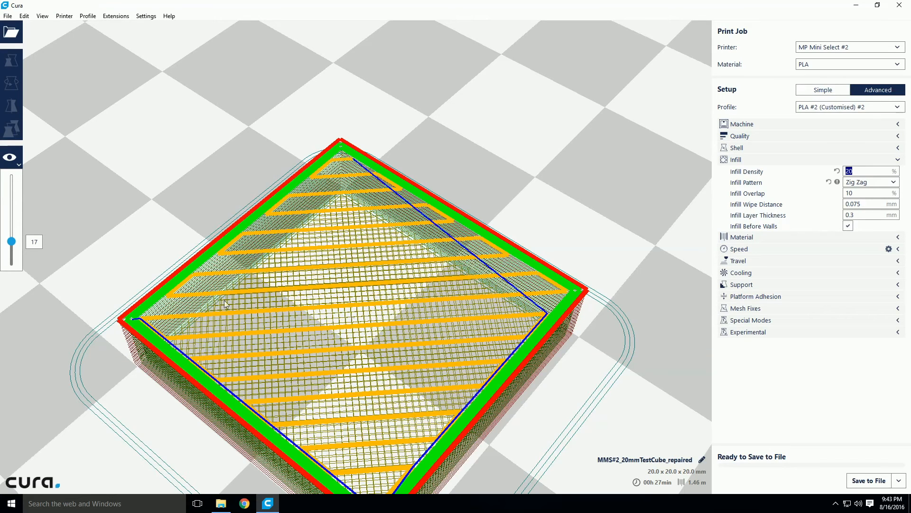
scroll(400, 171, down, 3)
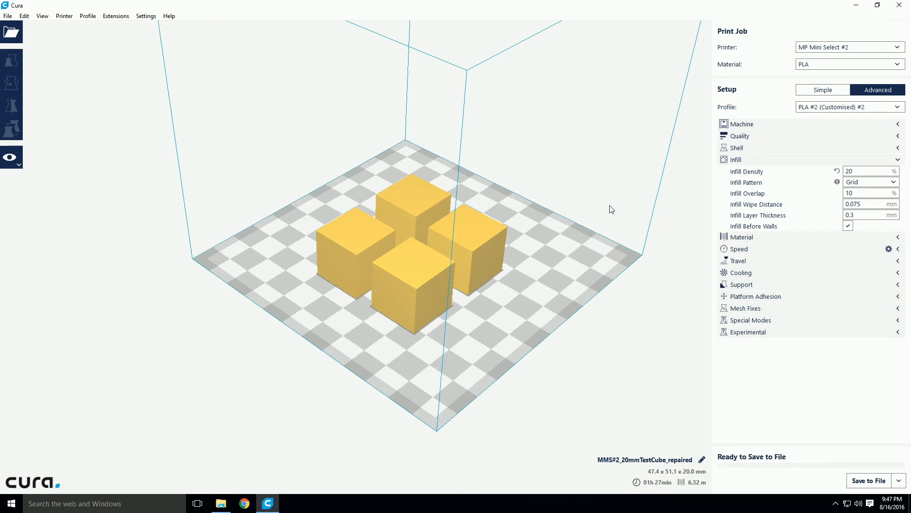
Open the per-model settings of the cube that uses the Concentric infill pattern.
right_drag(589, 235, 521, 231)
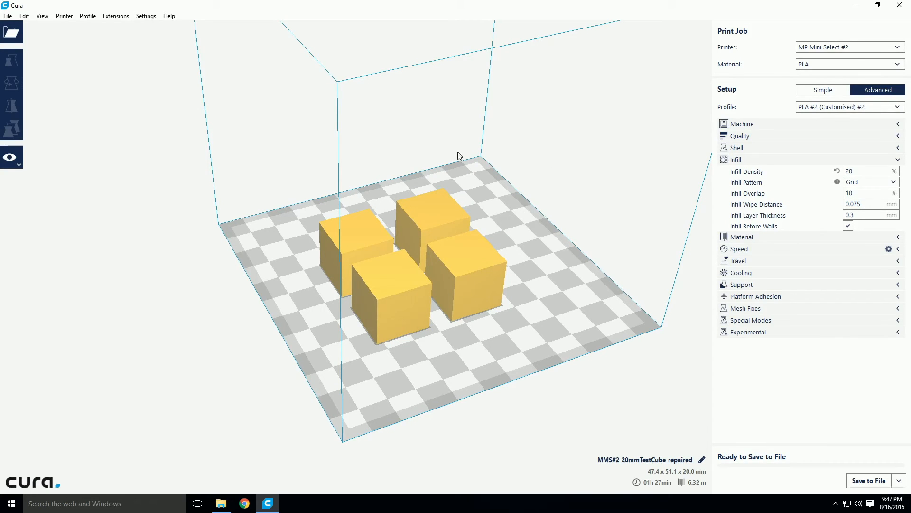
middle_drag(491, 230, 459, 228)
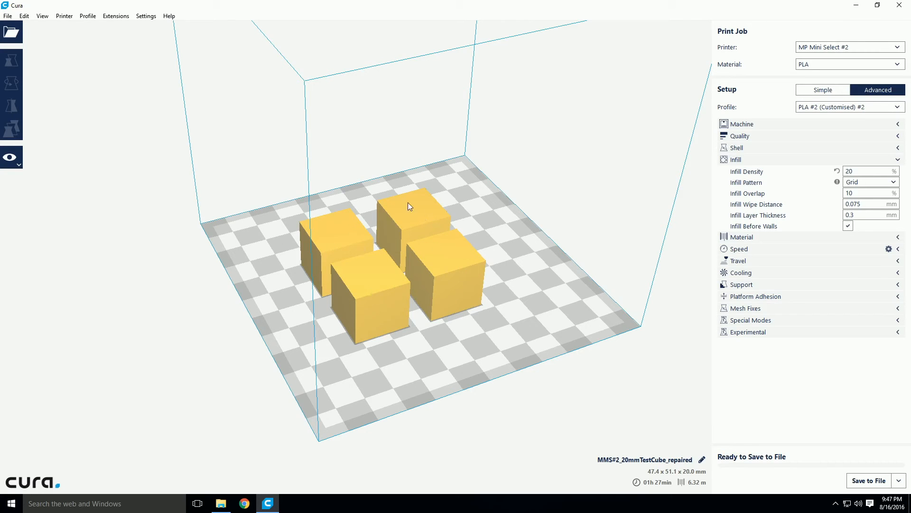
click(426, 260)
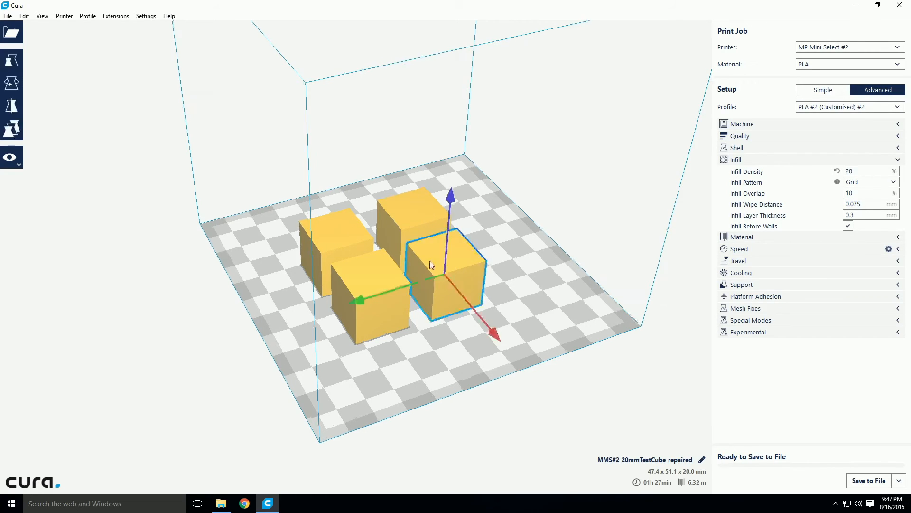
click(15, 136)
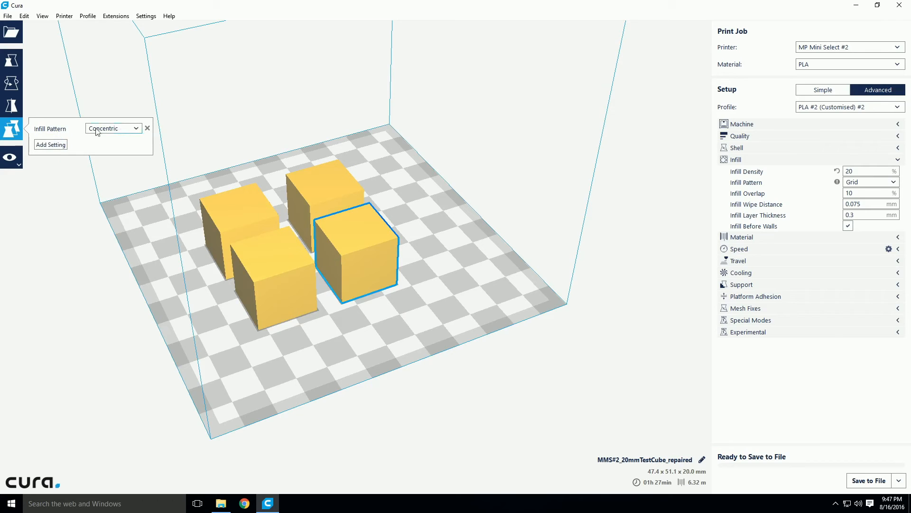
Show the four cubes in the Layers view mode, deselect the cube and compare their infill patterns up close.
click(13, 160)
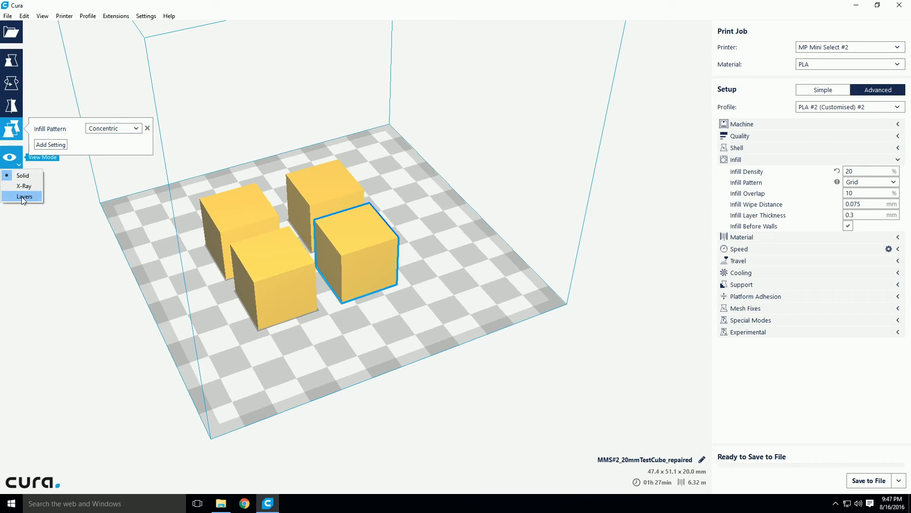
click(24, 196)
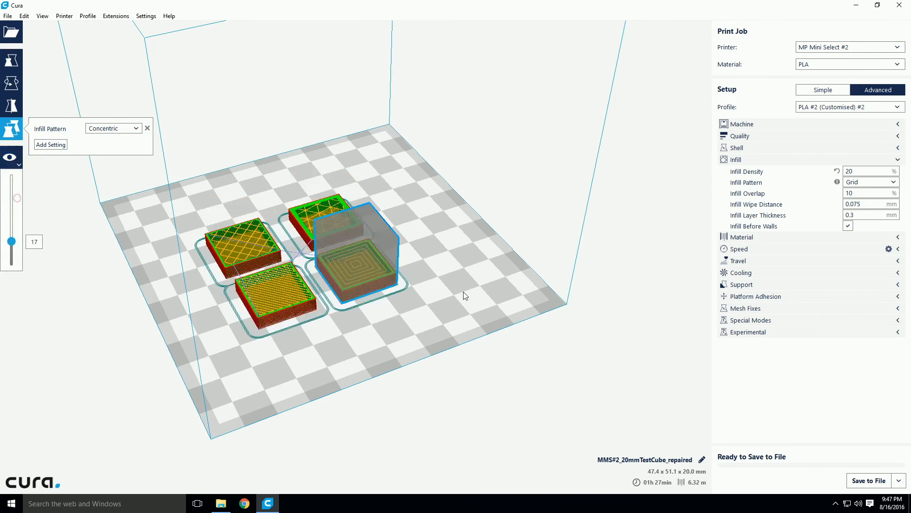
click(417, 298)
right_drag(373, 321, 460, 327)
scroll(245, 276, up, 5)
middle_drag(265, 278, 378, 260)
scroll(378, 260, up, 3)
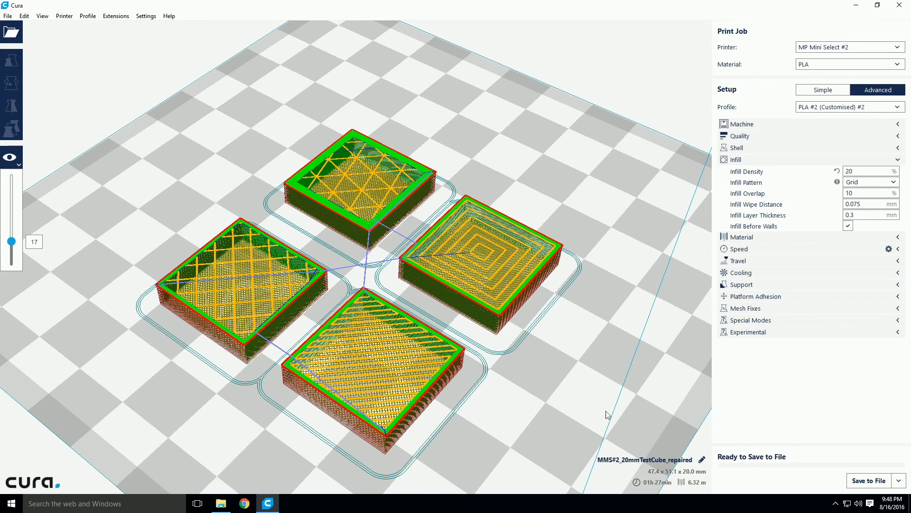
Add Print Speed to the per-model settings of the cube with Concentric infill.
click(488, 226)
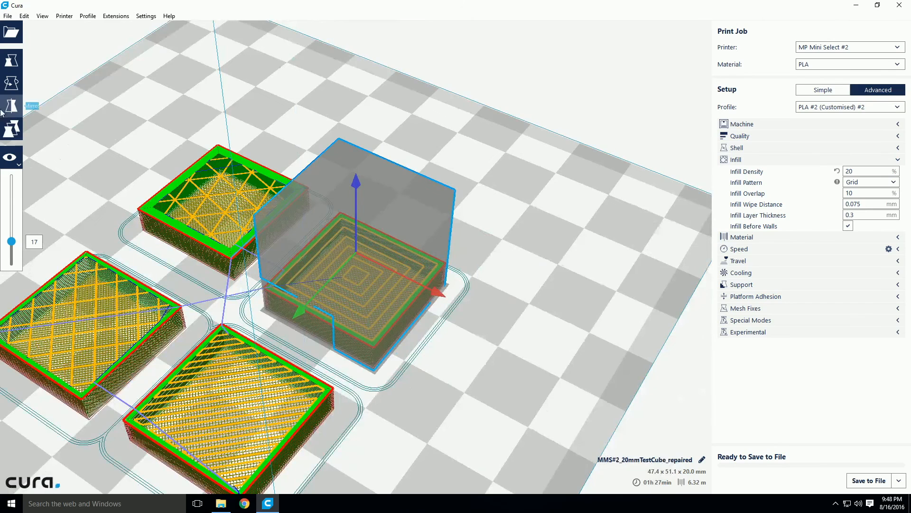
click(11, 129)
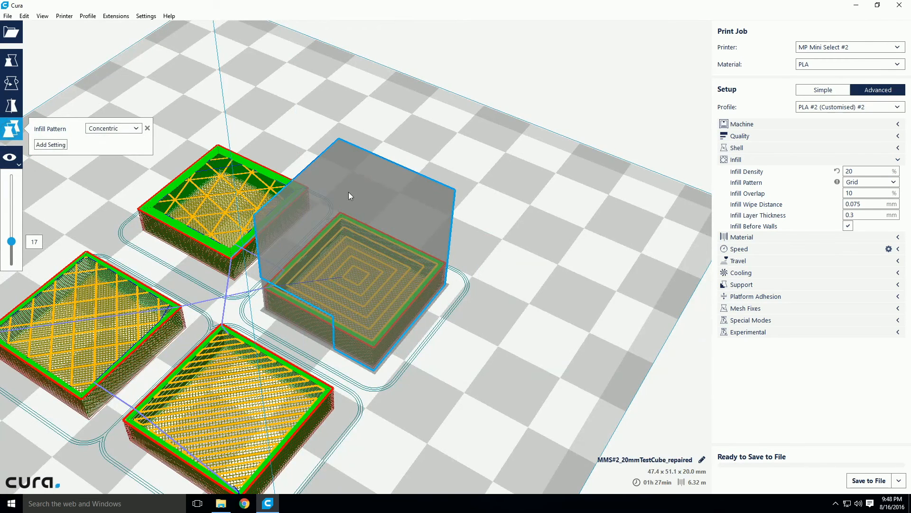
click(53, 145)
scroll(462, 271, down, 6)
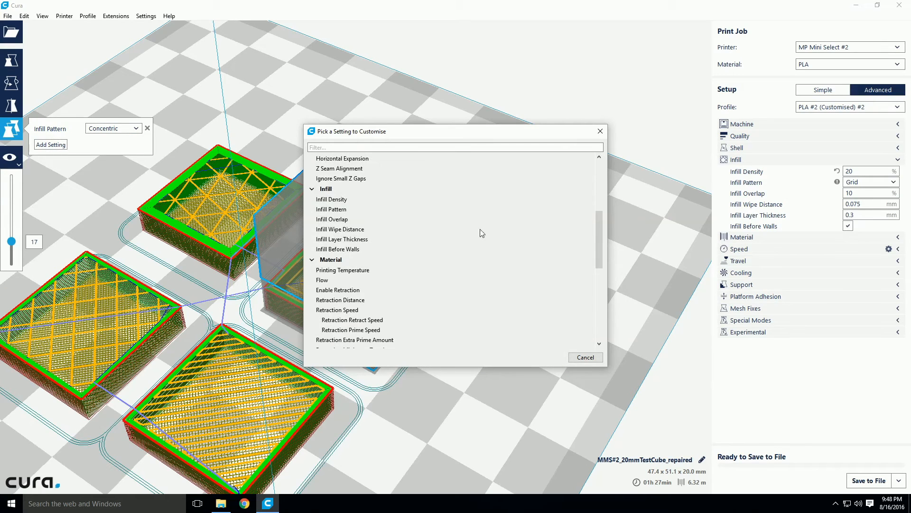
scroll(481, 231, down, 3)
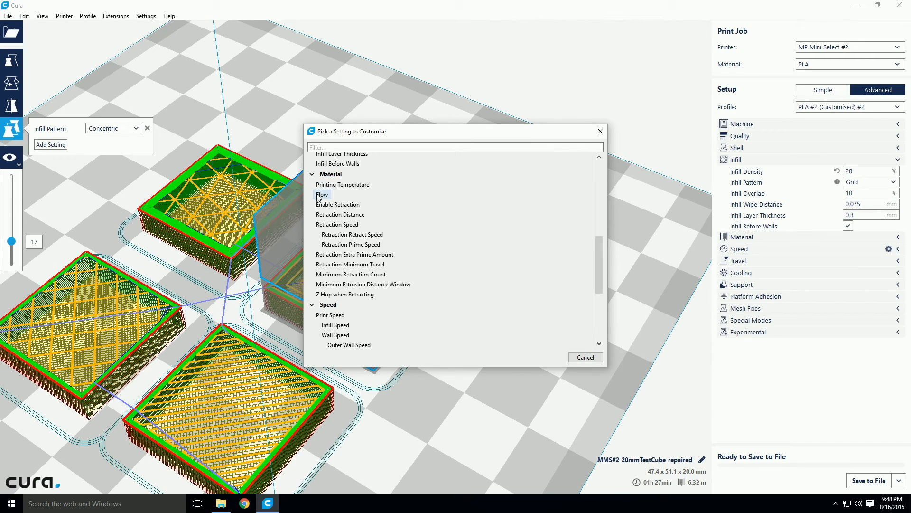
mouse_move(318, 197)
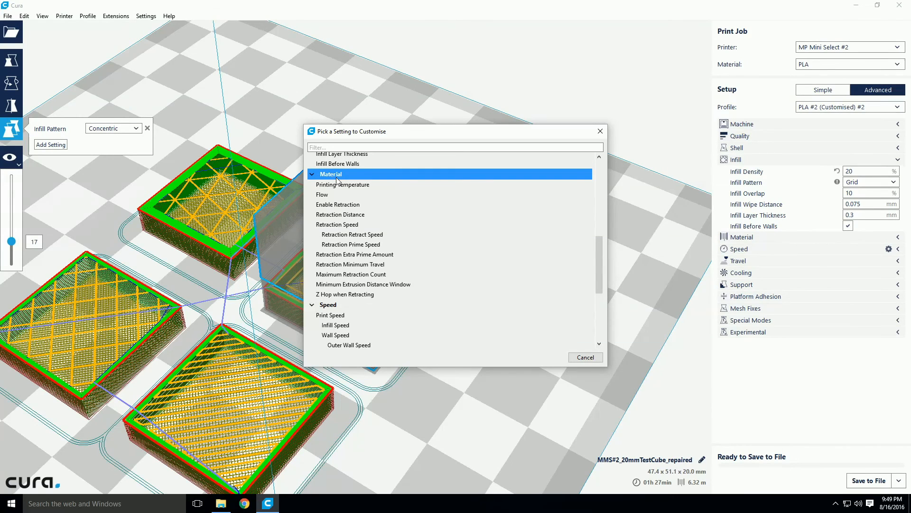
click(336, 178)
click(329, 197)
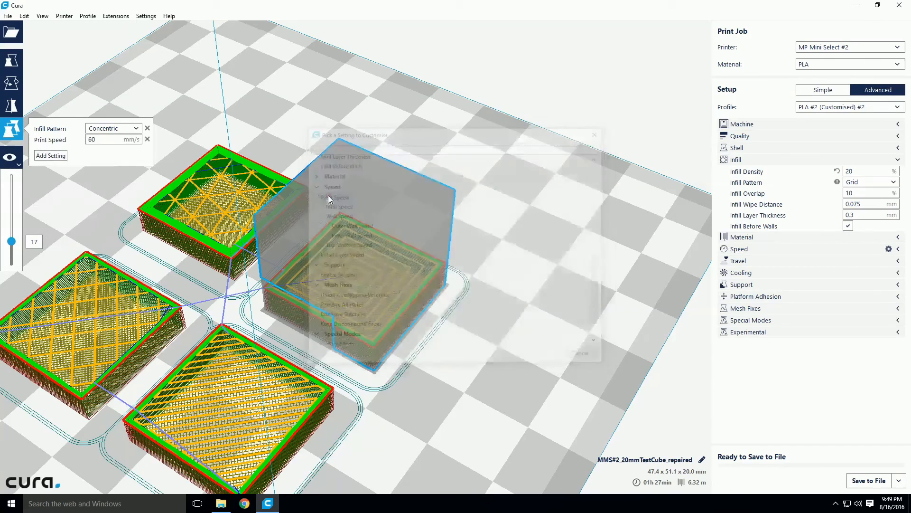
Set the per-model print speed of the Concentric cube to 30 mm/s and view all four cubes.
drag(108, 139, 37, 141)
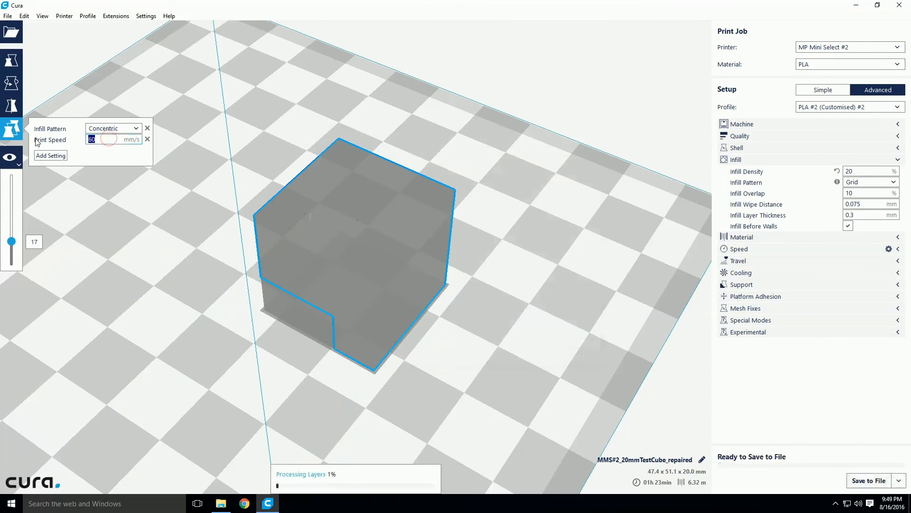
text(30)
right_drag(309, 123, 406, 229)
scroll(407, 226, down, 3)
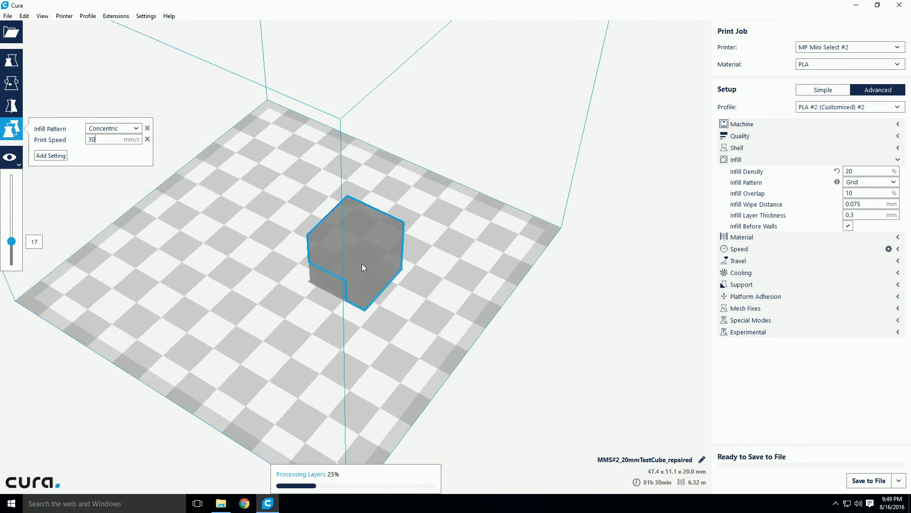
right_drag(420, 324, 390, 305)
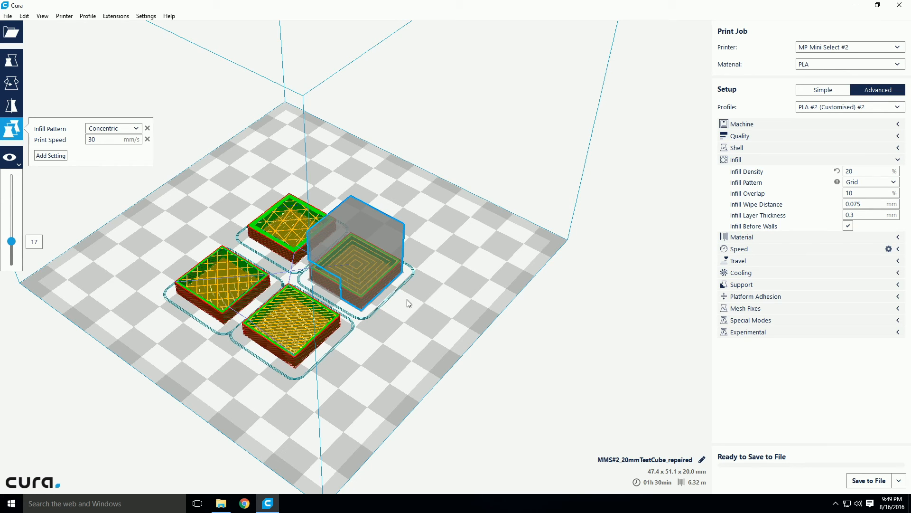
Deselect the Concentric cube and inspect the layer previews of all four cubes from several angles and up close.
click(441, 231)
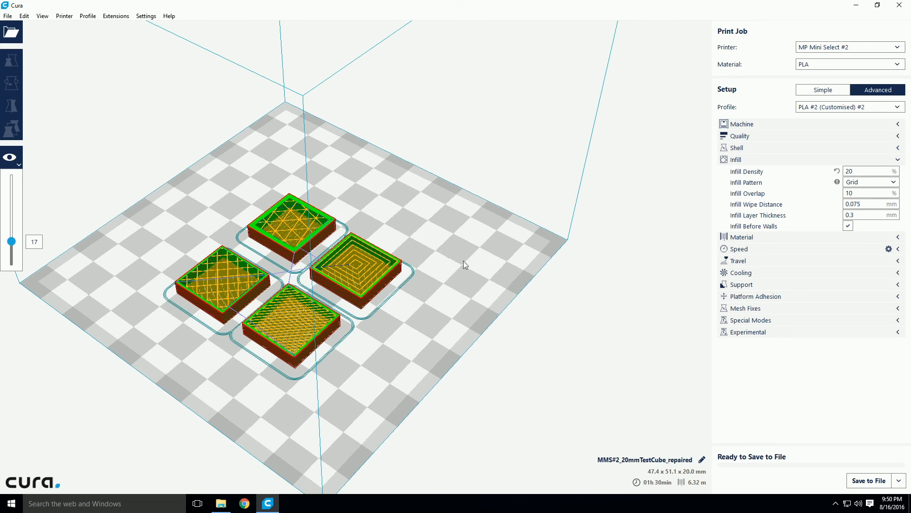
right_drag(463, 260, 135, 218)
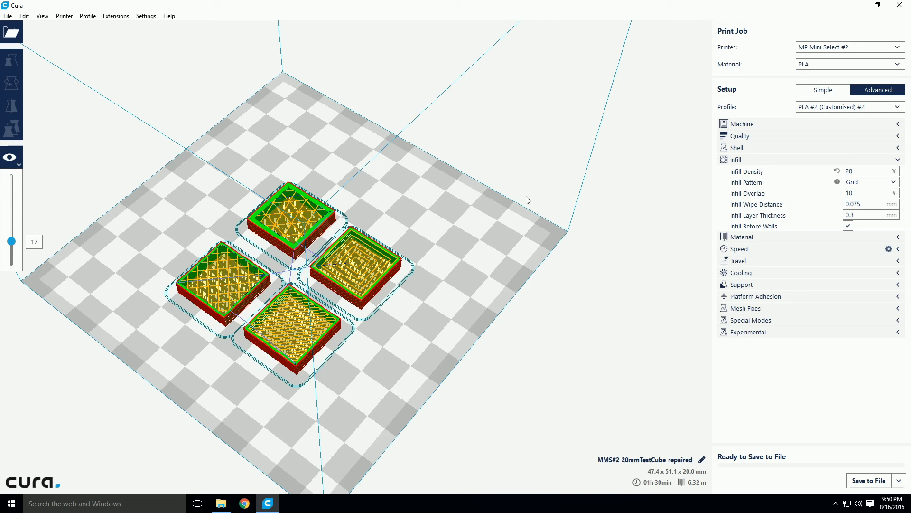
right_drag(372, 363, 434, 307)
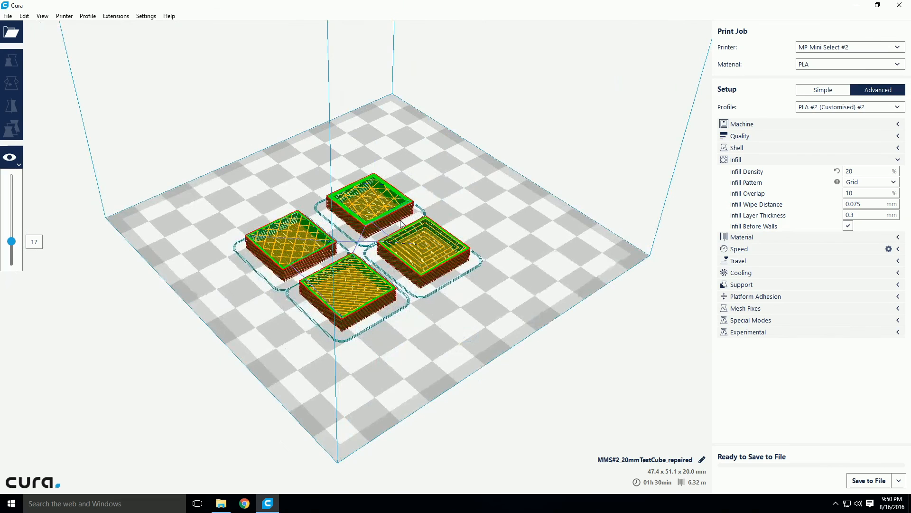
scroll(456, 164, up, 3)
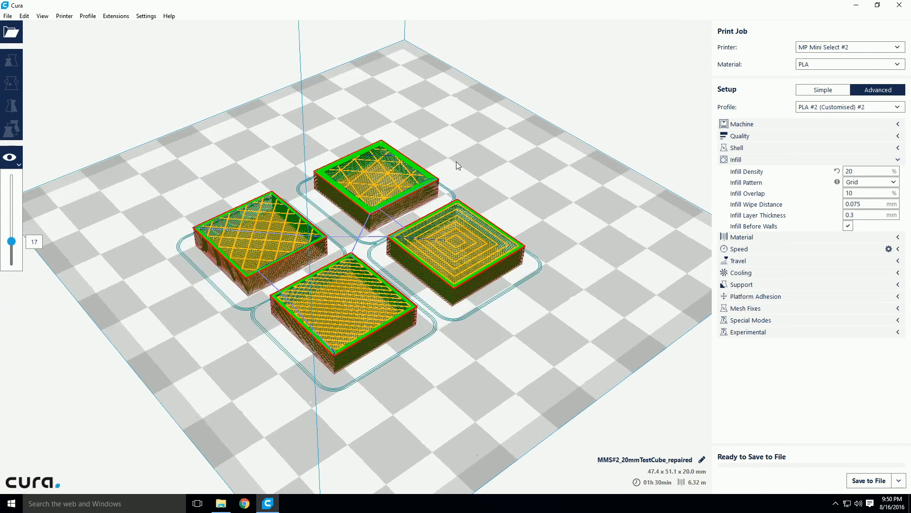
Switch the cubes back to the solid view and open the per-model settings of the front cube with Zig Zag infill.
click(11, 156)
click(36, 176)
click(366, 252)
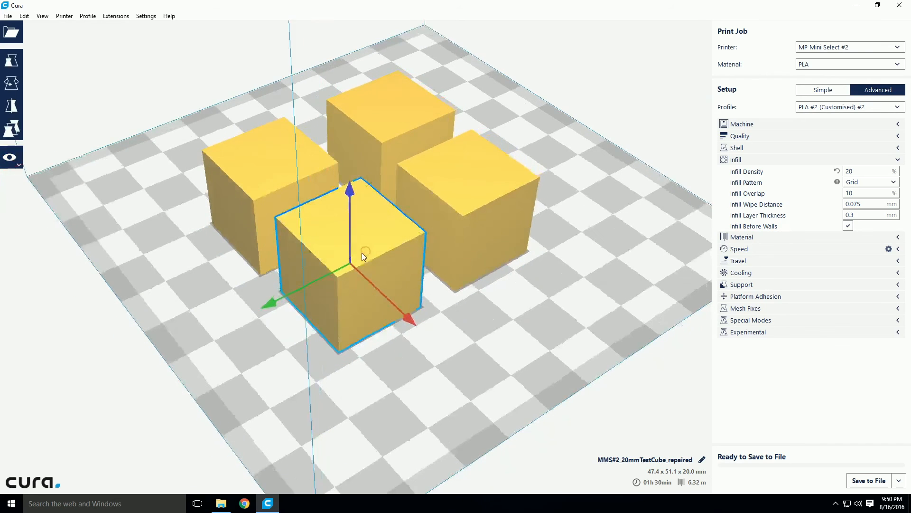
click(9, 129)
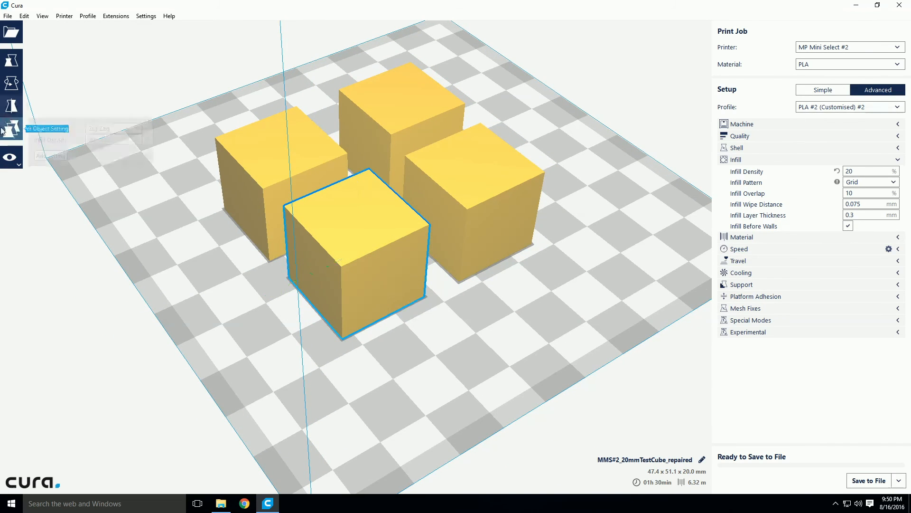
Browse the settings that can be added per model, close the list without adding any, and deselect the cube.
click(49, 155)
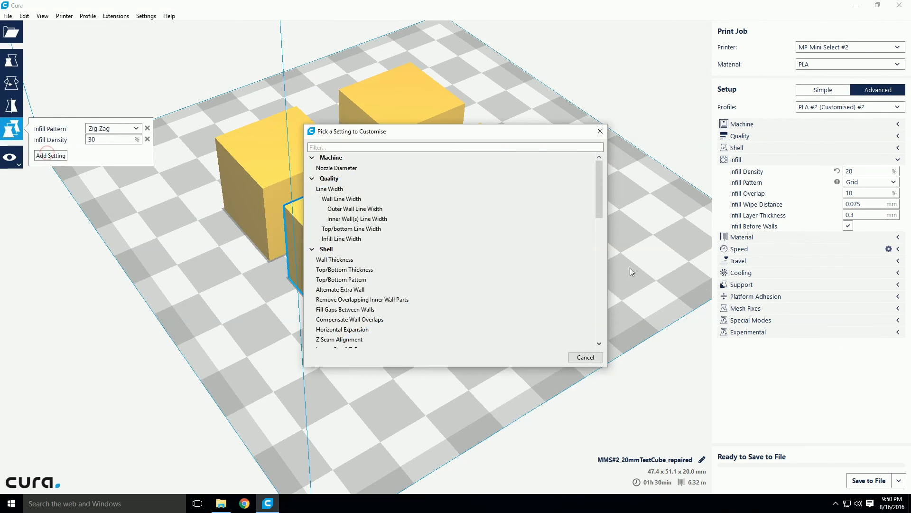
drag(601, 187, 599, 159)
click(600, 132)
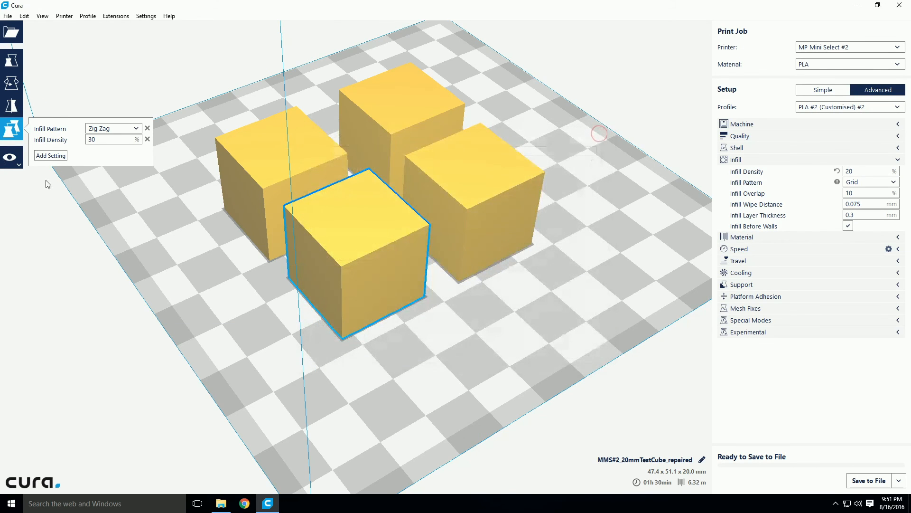
click(37, 211)
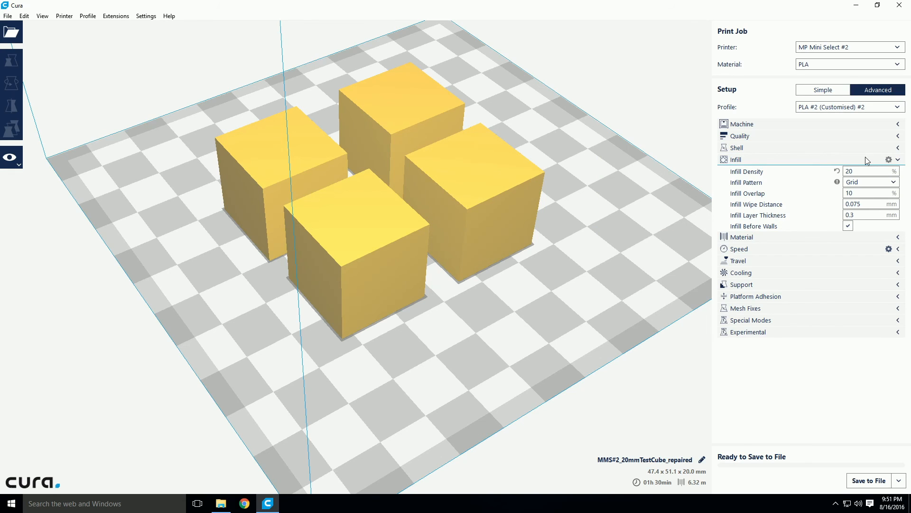
Review the Infill Overlap, Infill Pattern, Infill Wipe Distance and Infill Before Walls settings, and collapse the Infill category.
mouse_move(862, 195)
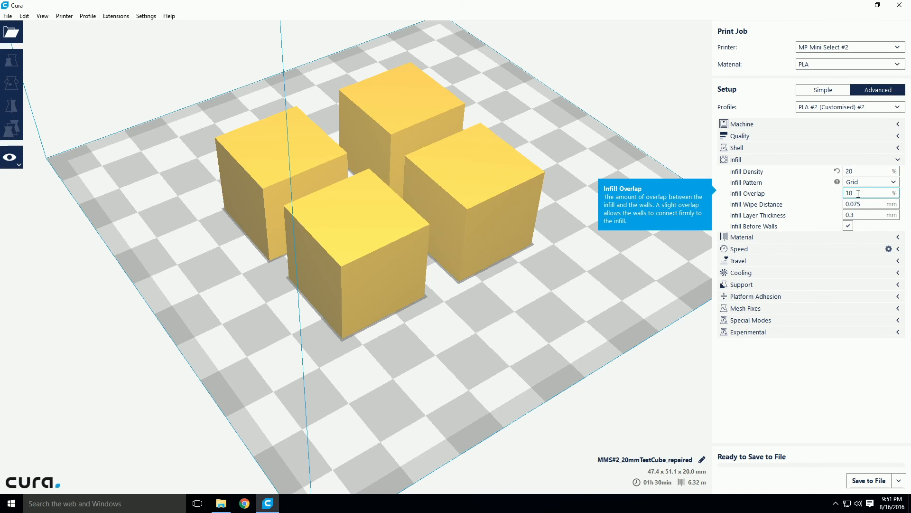
double_click(862, 195)
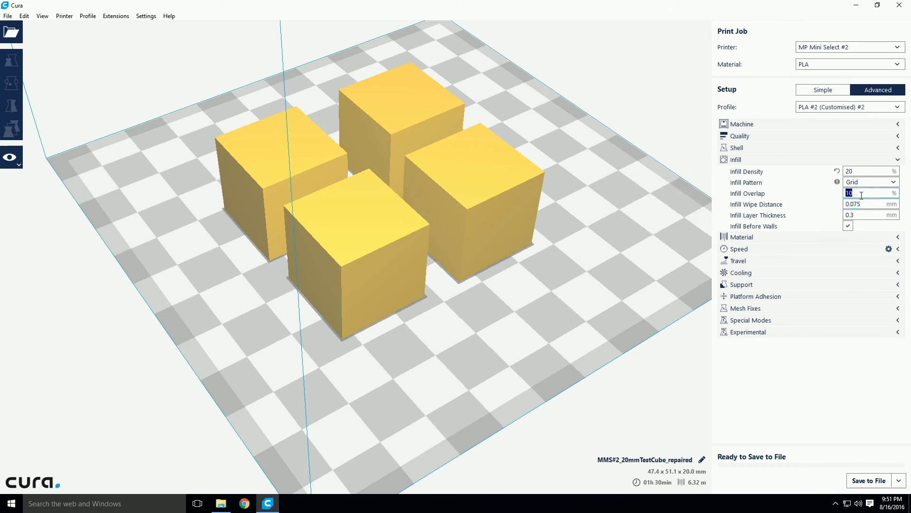
click(861, 195)
mouse_move(779, 184)
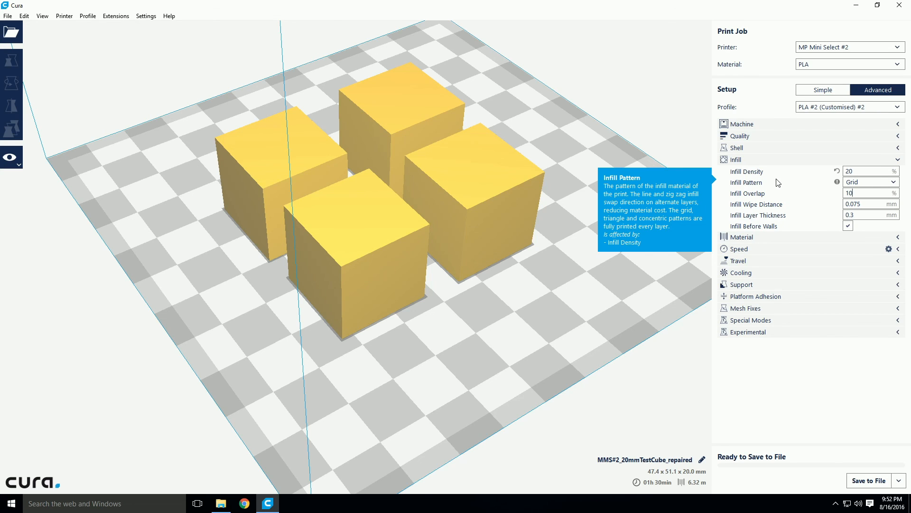
mouse_move(872, 203)
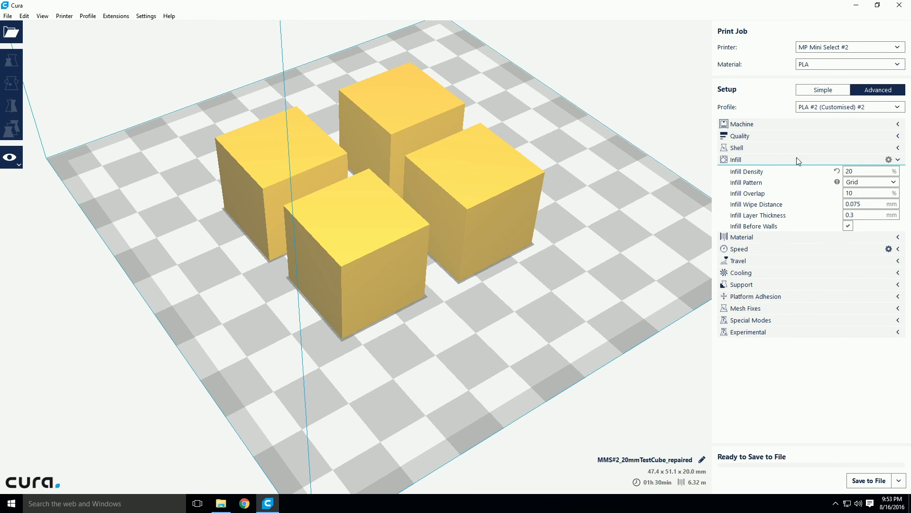
mouse_move(756, 230)
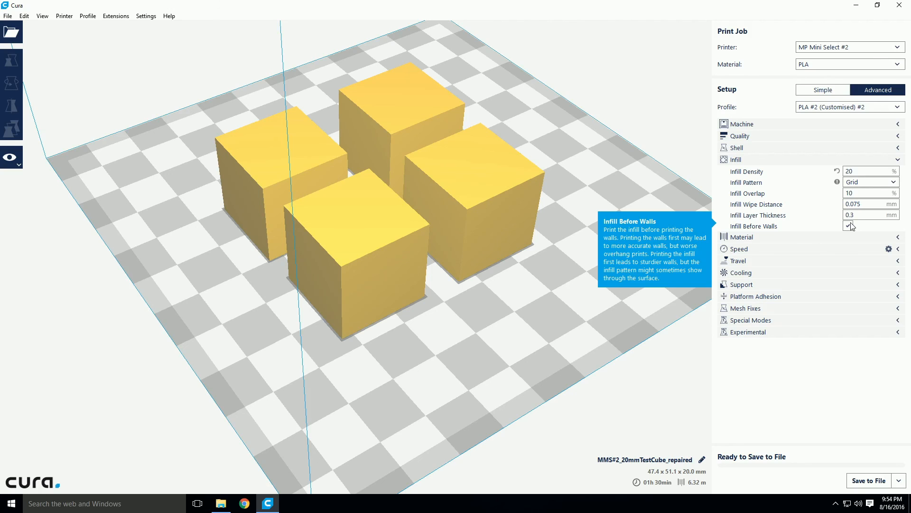
click(818, 161)
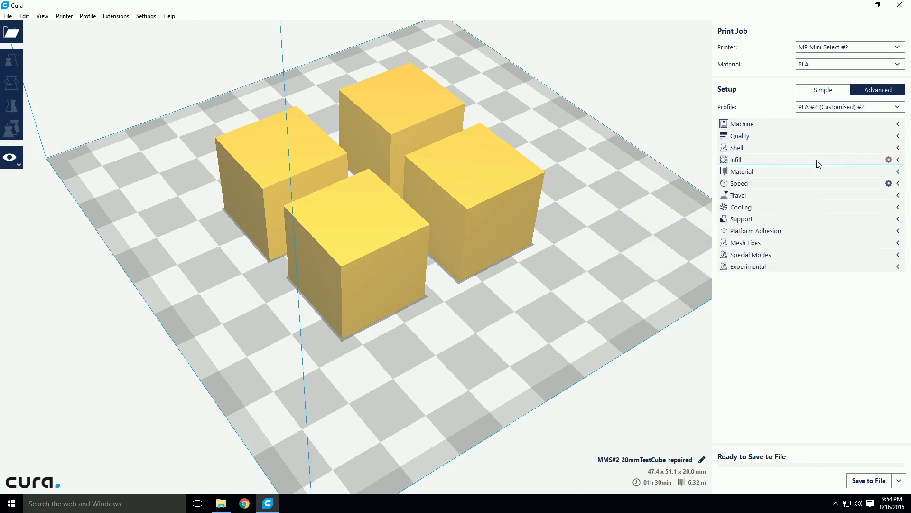